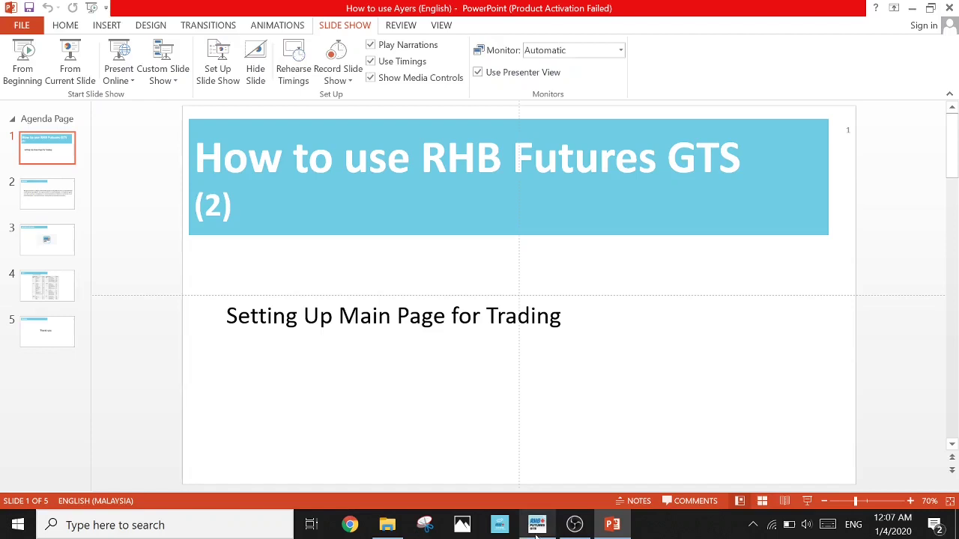
Switch to RHB Futures GTS and clear the workspace by closing the price quote summary and account info windows.
click(536, 528)
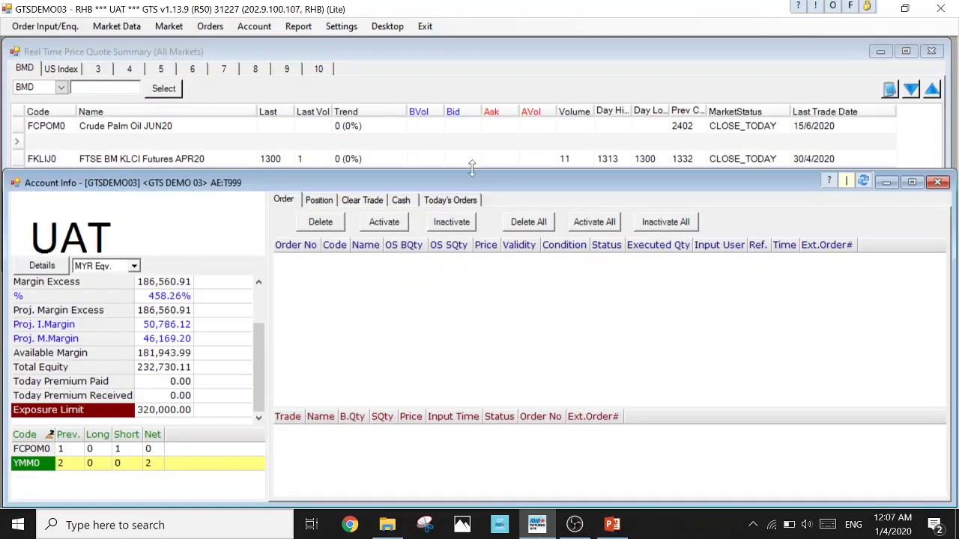
drag(472, 170, 473, 264)
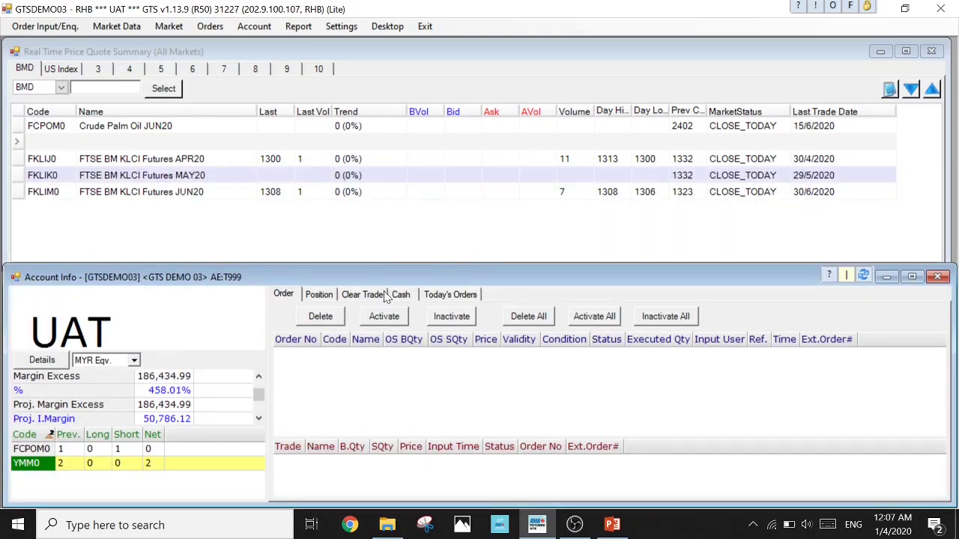
click(931, 51)
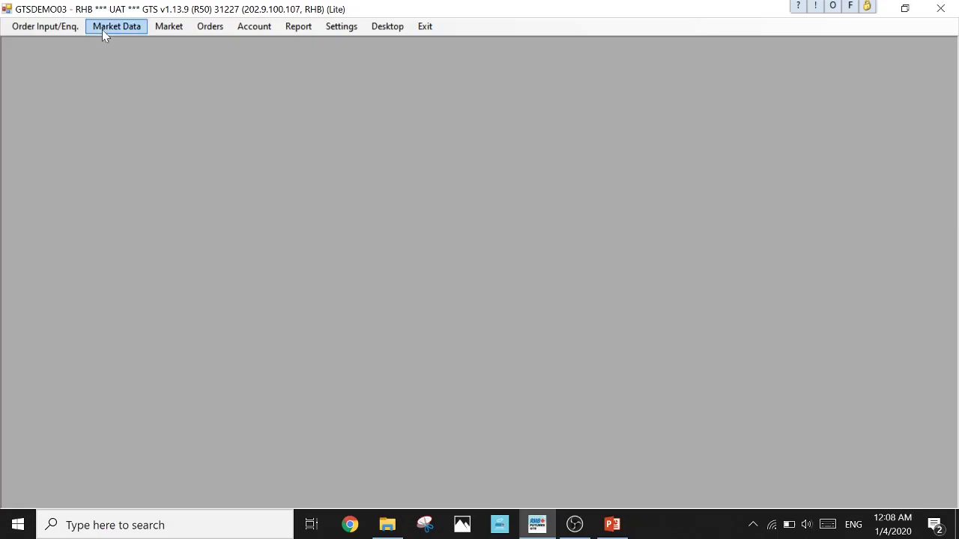
Open a new Real Time Price Quote Summary (All Markets) window and widen it to span the workspace.
click(102, 29)
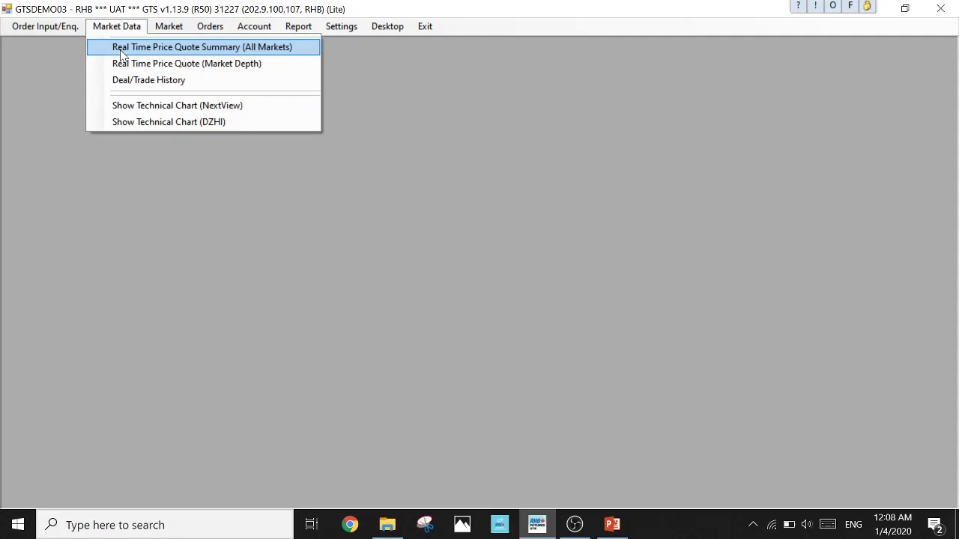
click(255, 47)
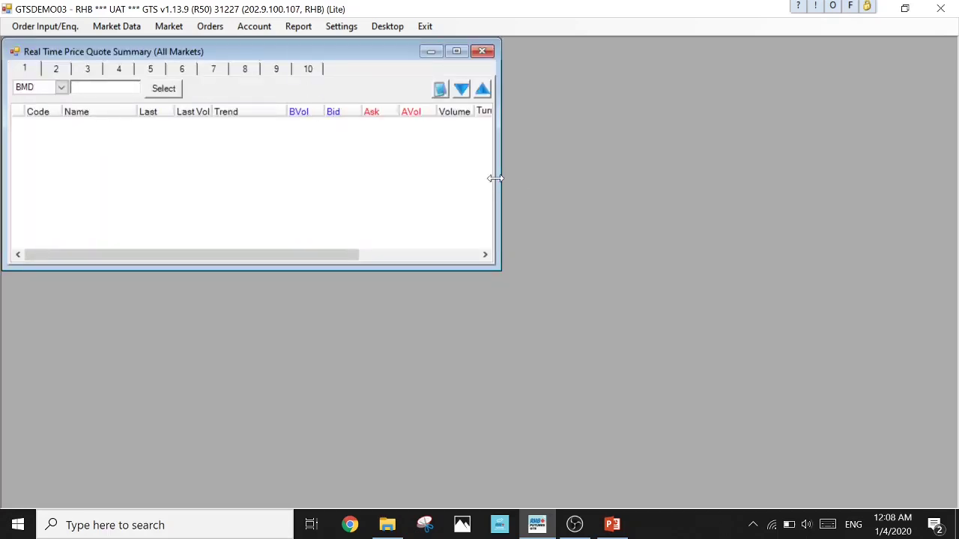
drag(496, 179, 951, 196)
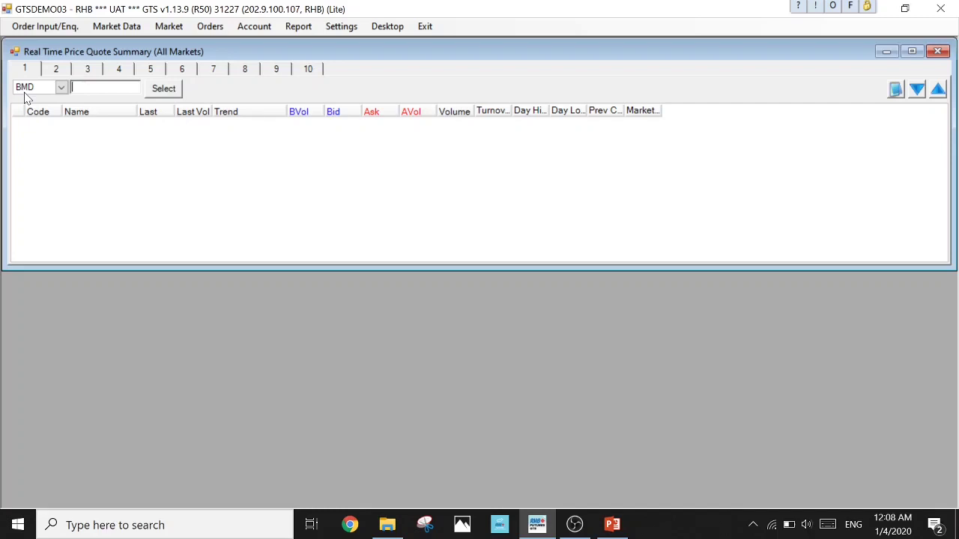
Add the BMD Crude Palm Oil JUN20 futures contract (FCPOM0) to the quote summary.
click(164, 89)
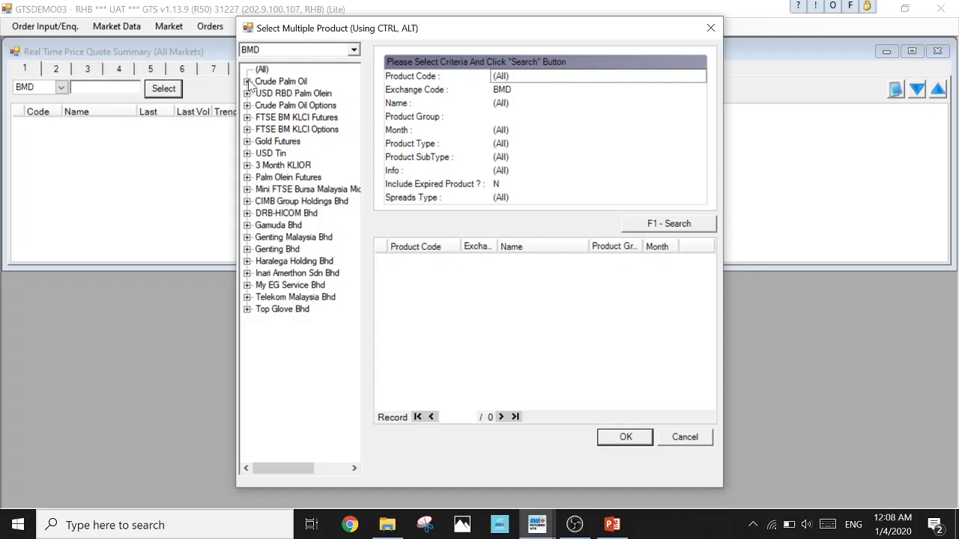
click(247, 82)
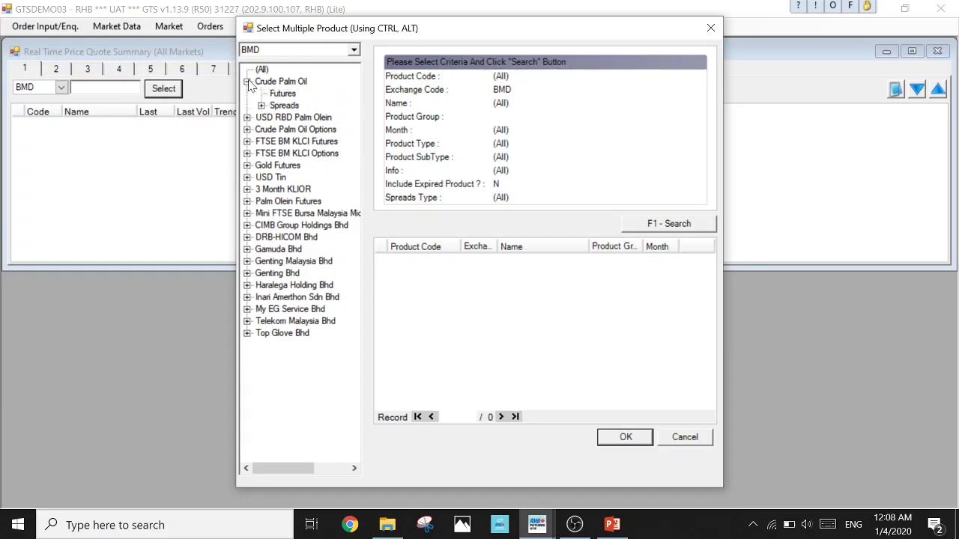
click(287, 94)
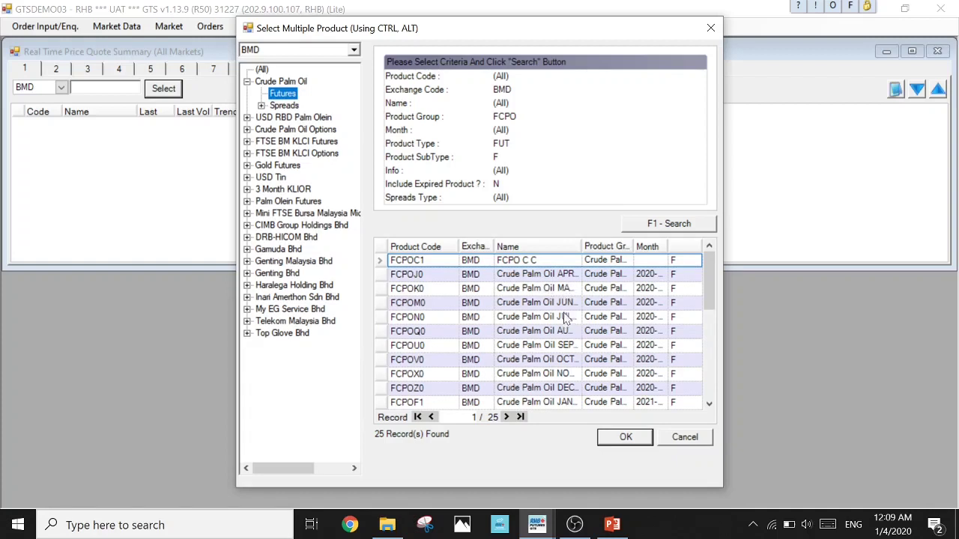
click(531, 304)
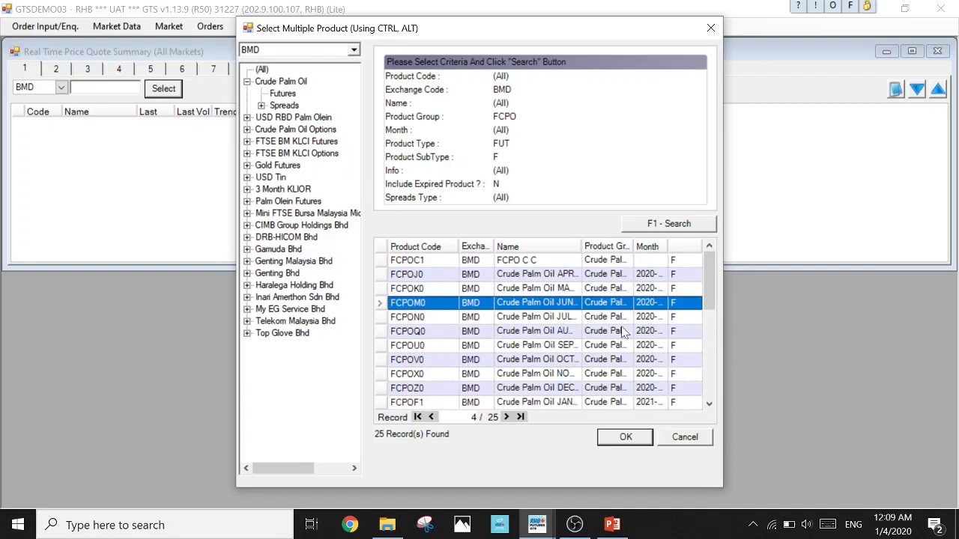
click(626, 438)
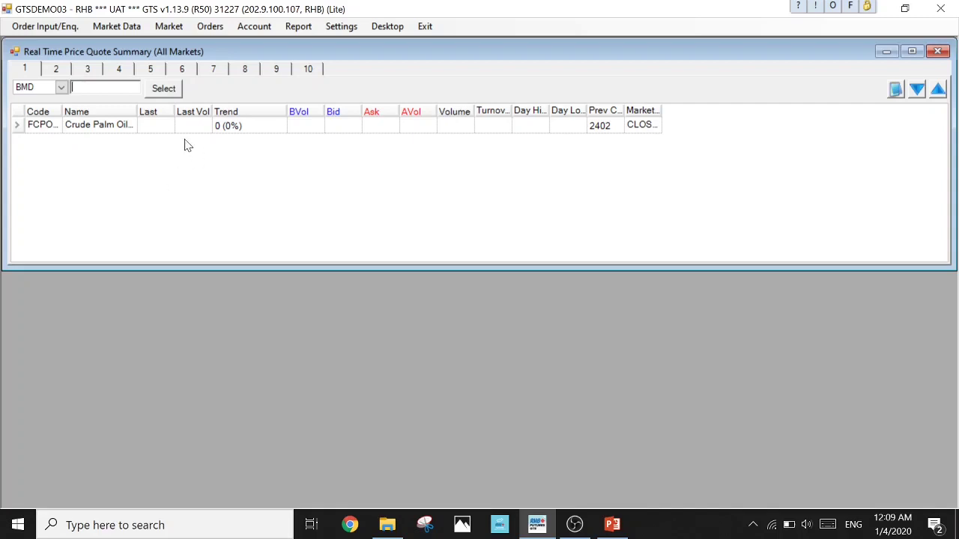
Add the FTSE BM KLCI Futures APR20, MAY20 and JUN20 contracts to the quote summary together.
click(163, 90)
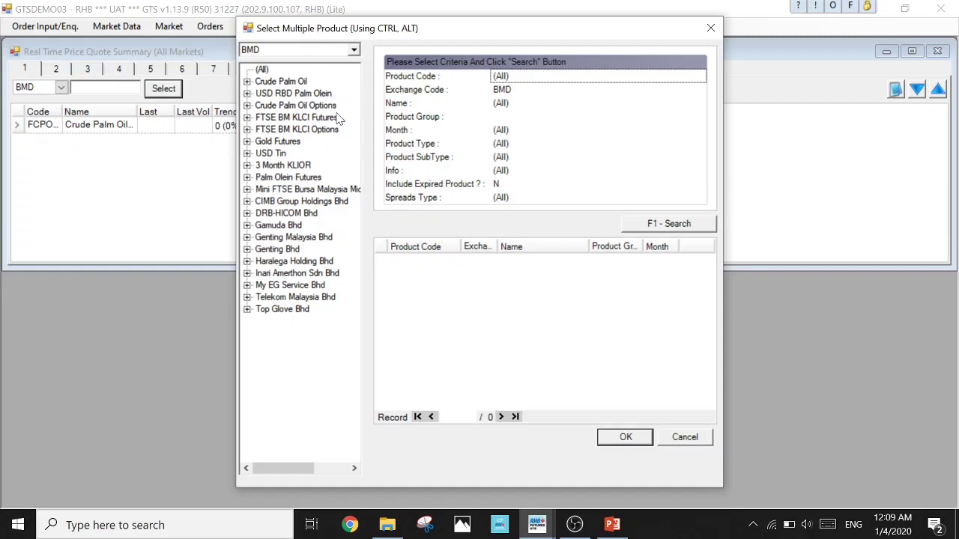
click(248, 118)
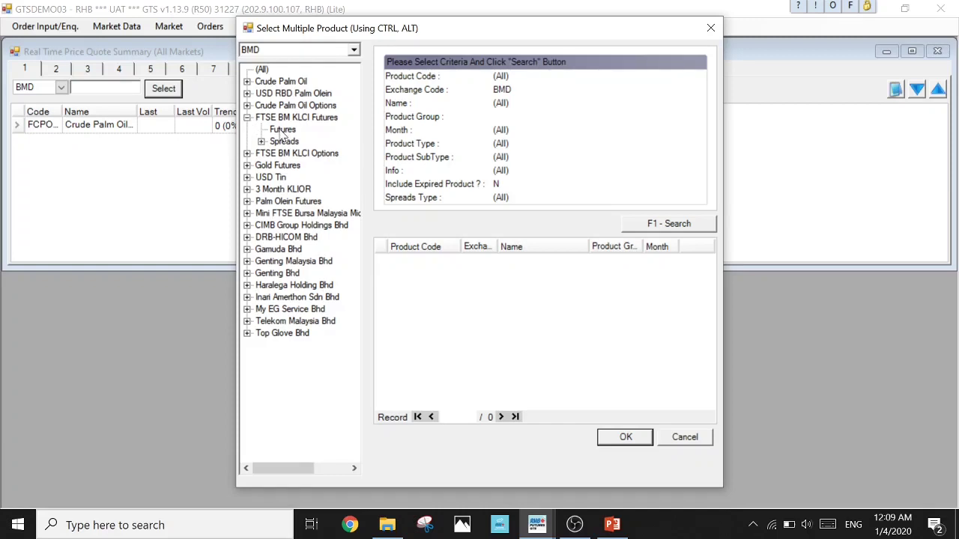
click(282, 130)
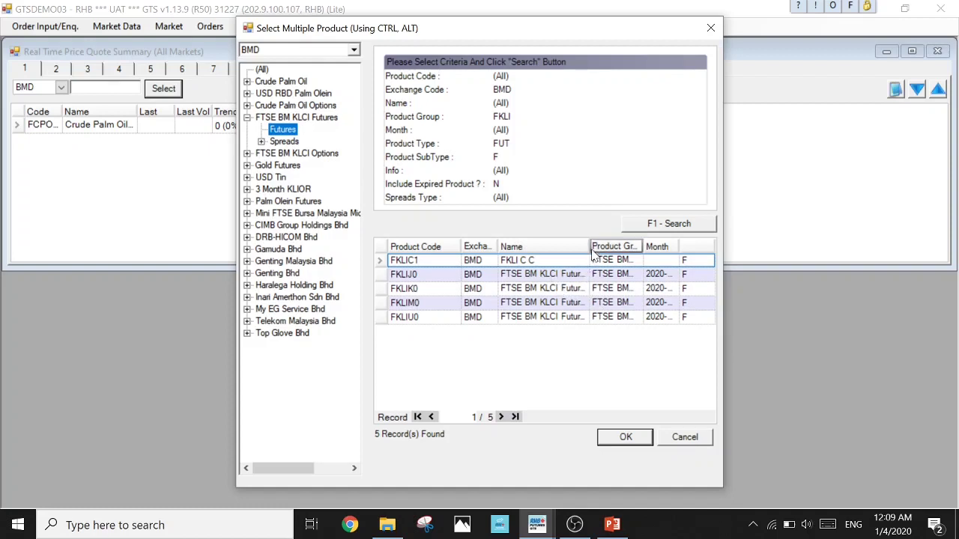
click(659, 262)
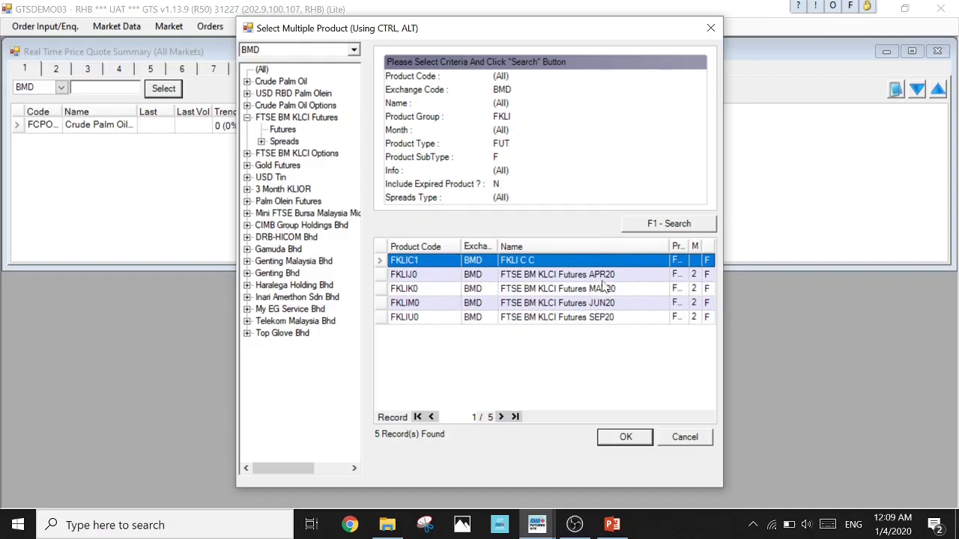
click(602, 277)
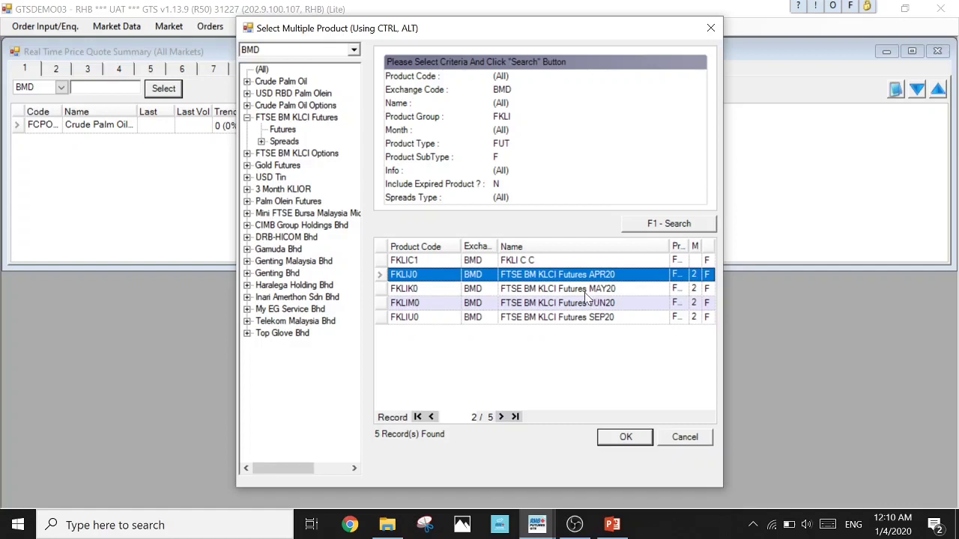
ctrl+click(586, 291)
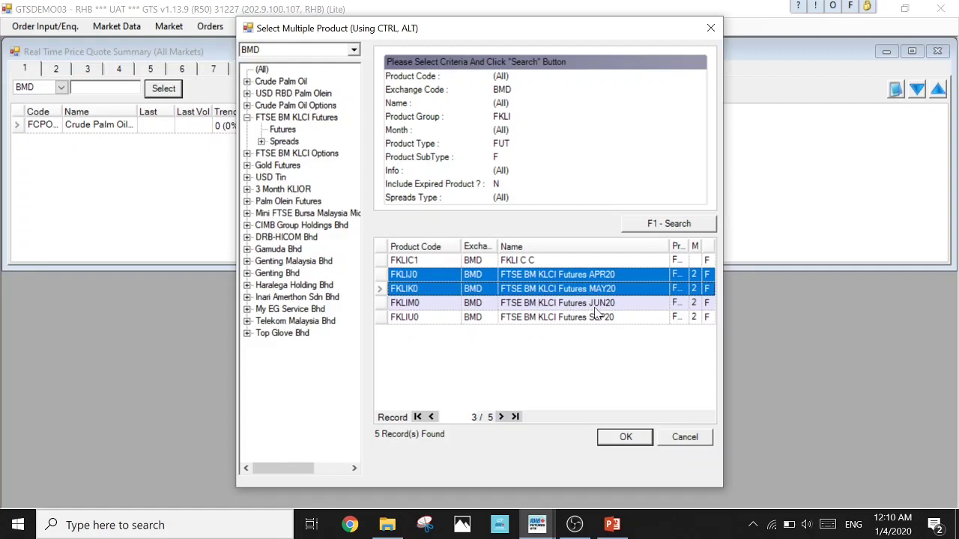
ctrl+click(595, 308)
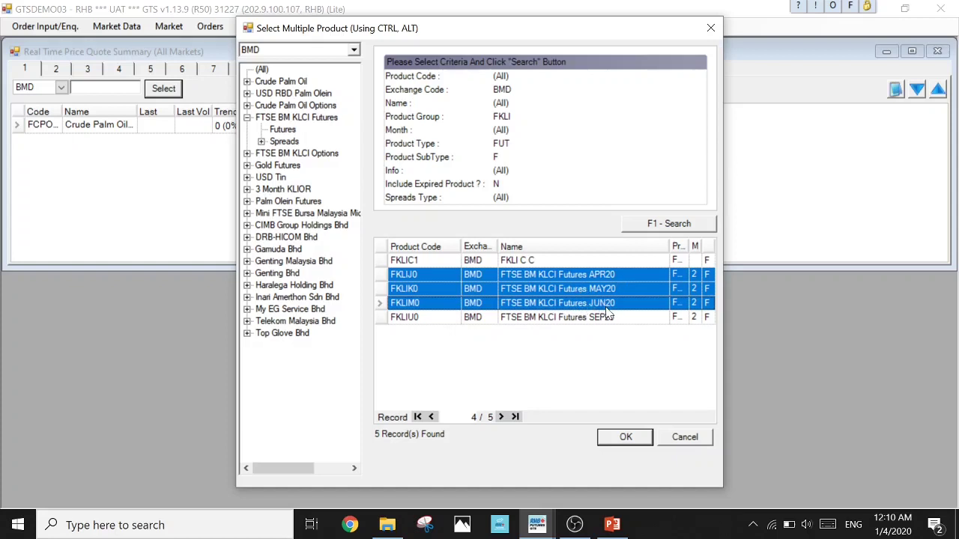
click(611, 442)
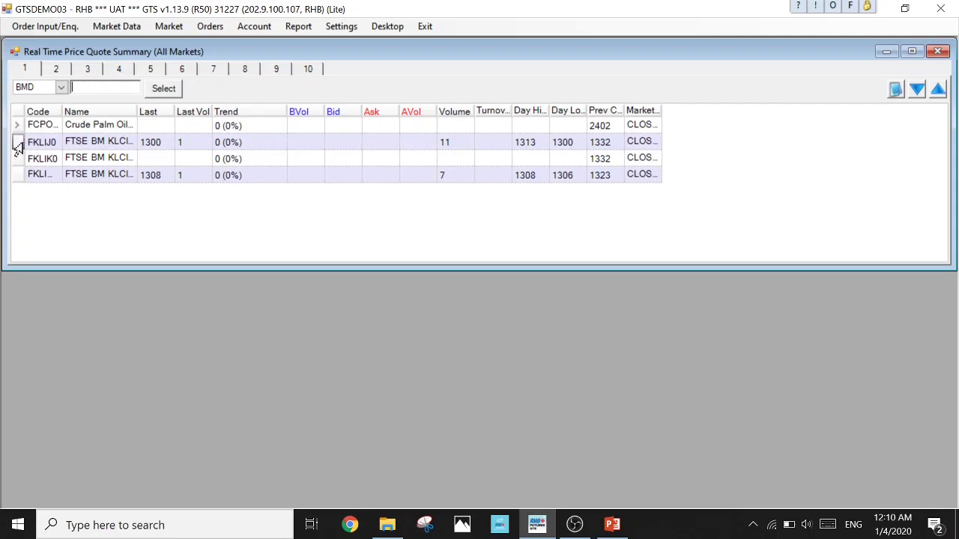
Insert a blank row in the quote list and move it up to directly below Crude Palm Oil.
click(51, 116)
click(895, 90)
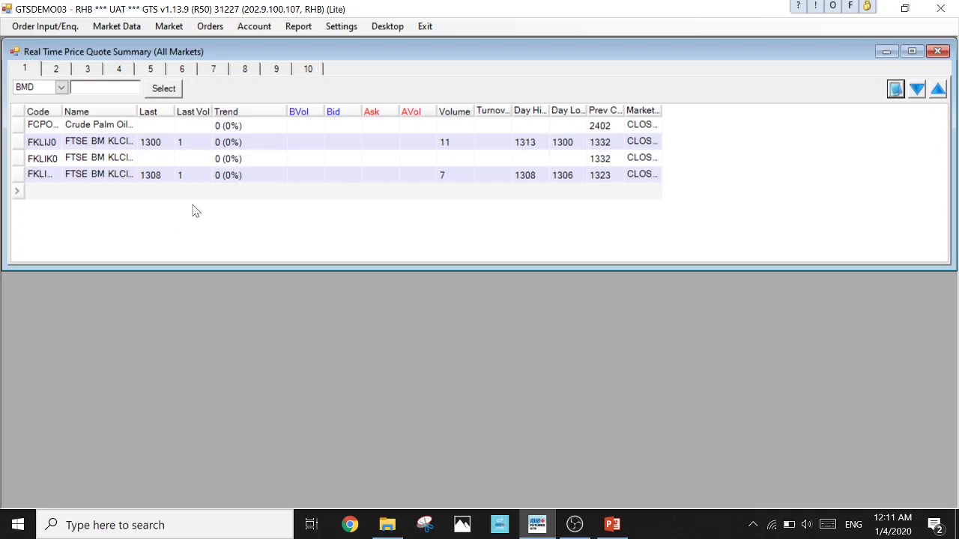
click(43, 196)
click(937, 90)
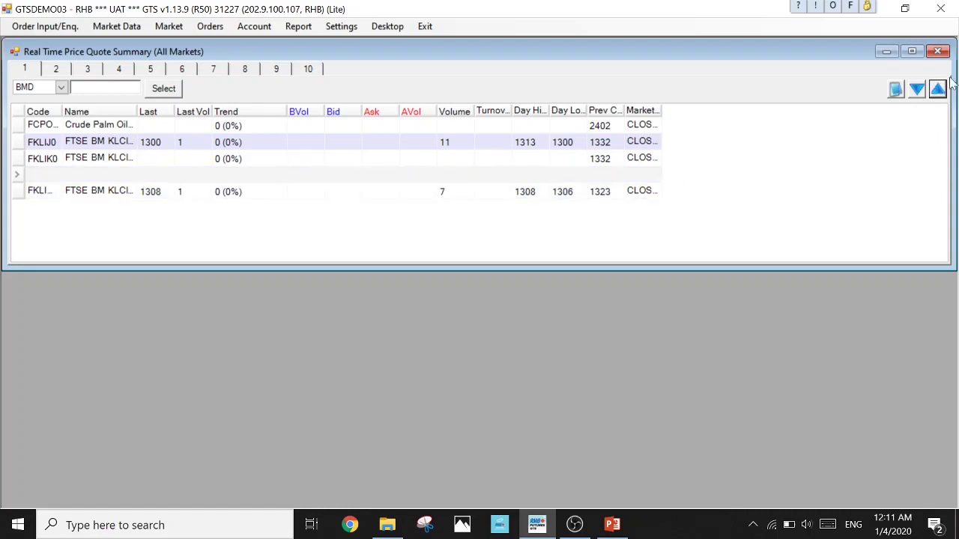
click(938, 91)
click(938, 91)
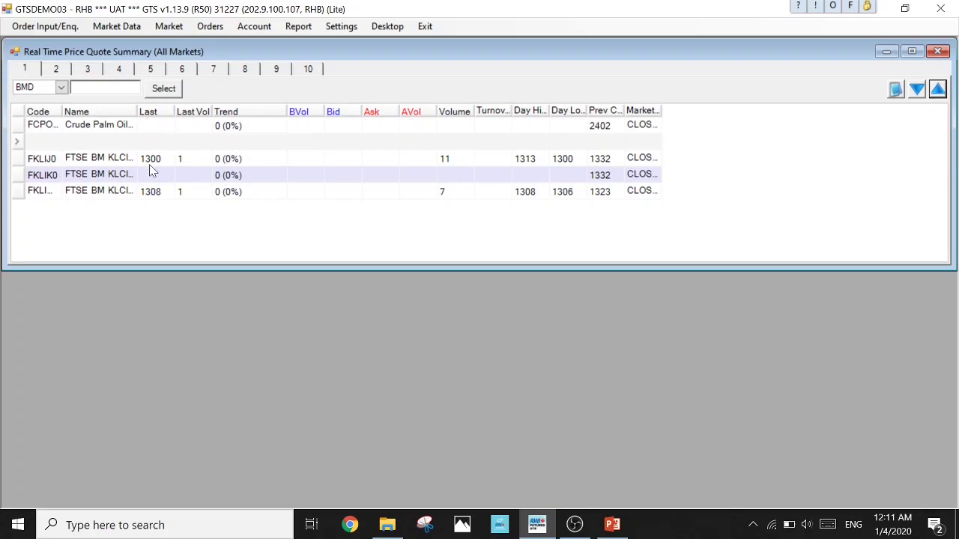
Widen the Name and MarketStatus columns so their full text fits.
drag(134, 109, 200, 128)
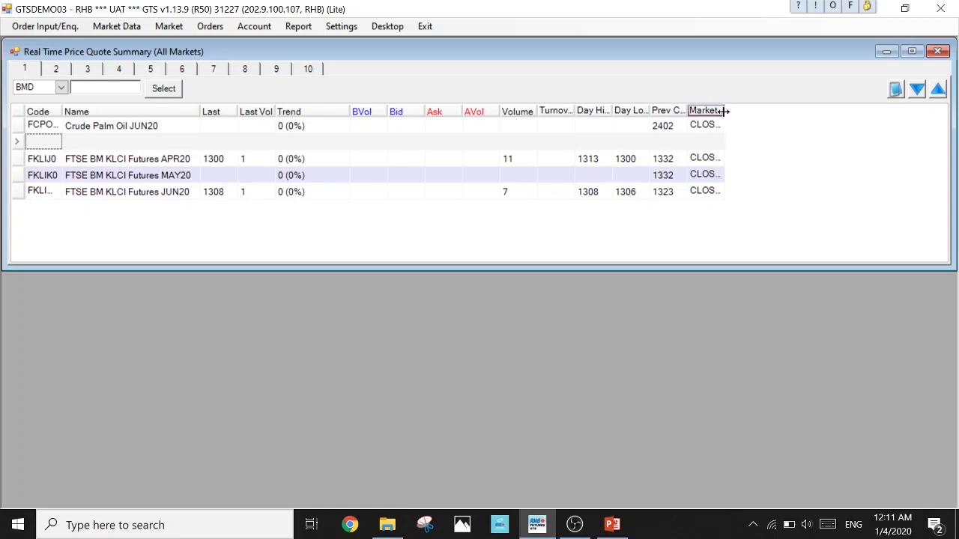
drag(724, 116, 799, 129)
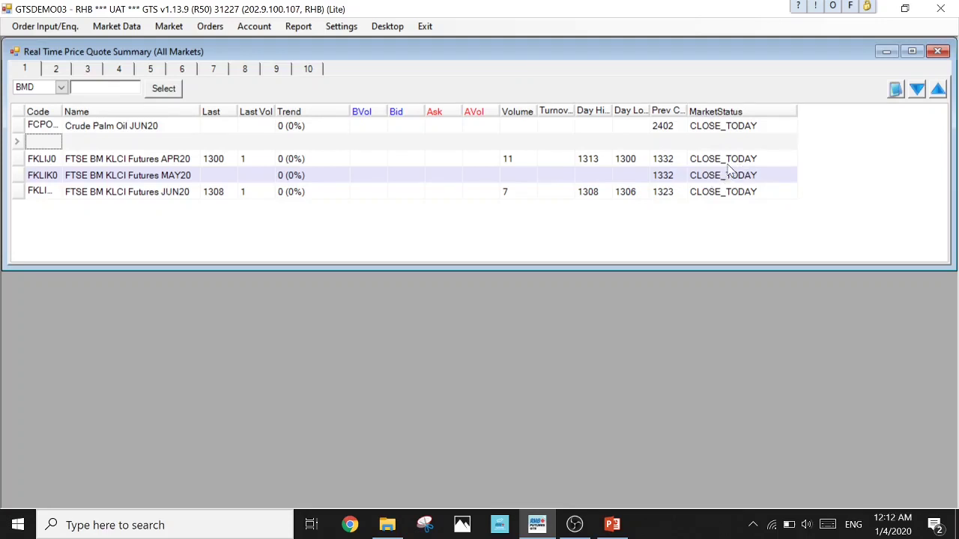
mouse_move(899, 532)
Add the Last Trade Date column after MarketStatus and widen it to fit the full dates.
right_click(332, 118)
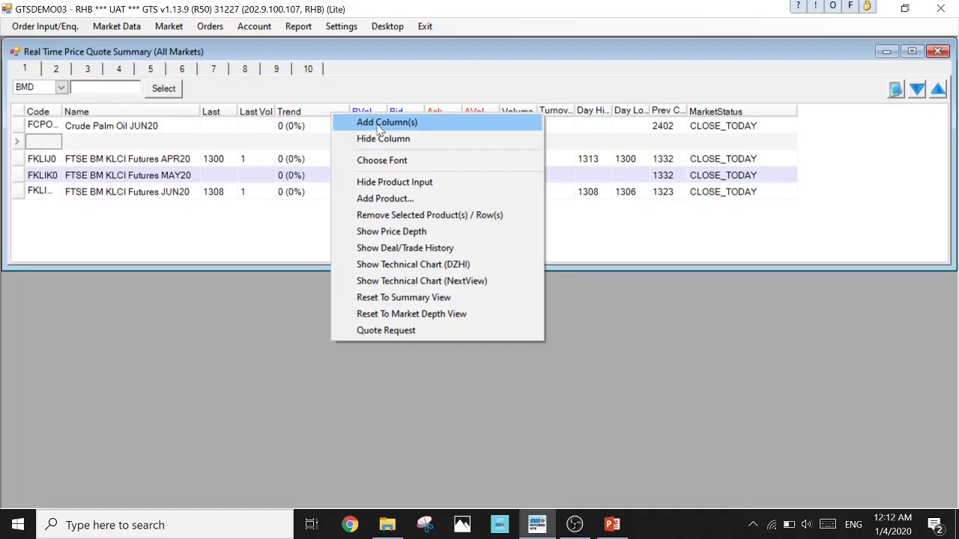
click(382, 123)
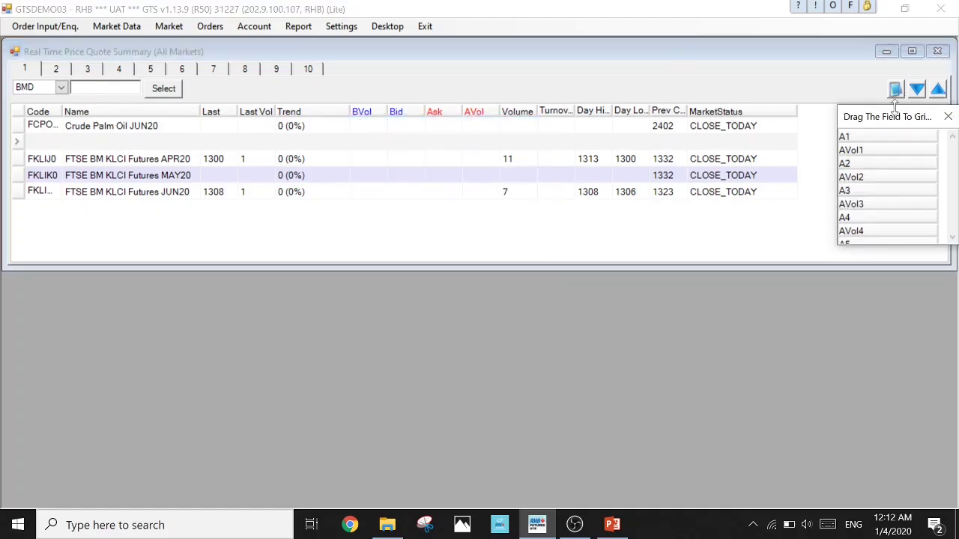
drag(892, 120, 374, 25)
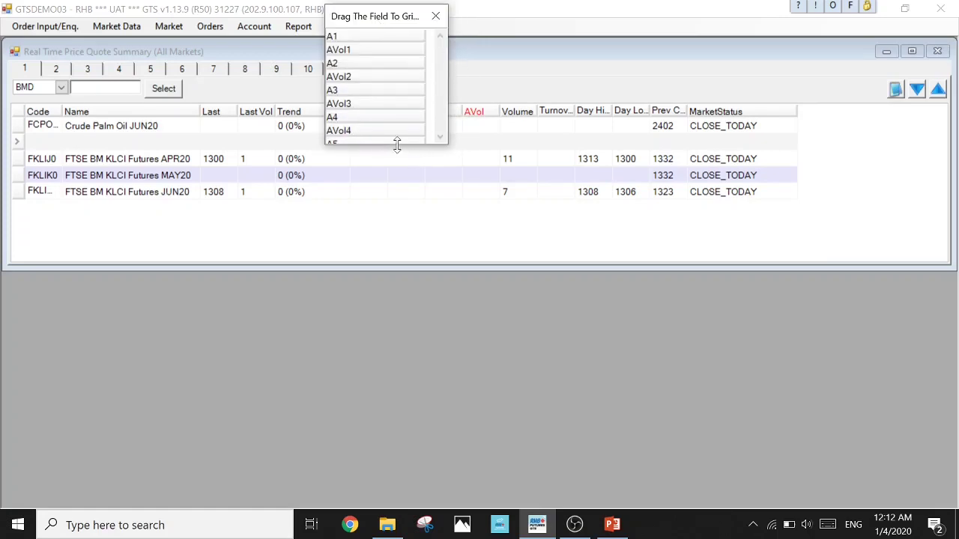
drag(397, 144, 380, 508)
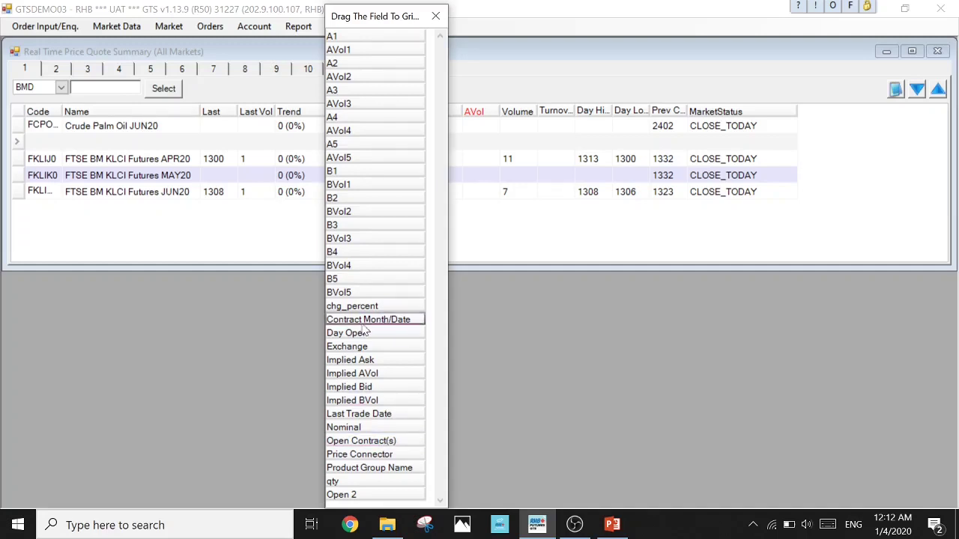
drag(339, 419, 798, 111)
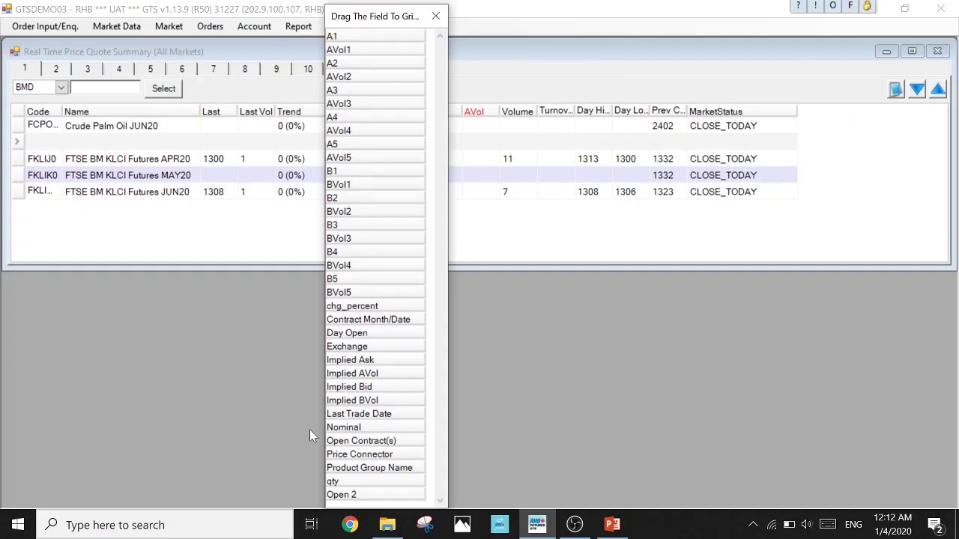
drag(337, 416, 802, 117)
drag(358, 417, 766, 112)
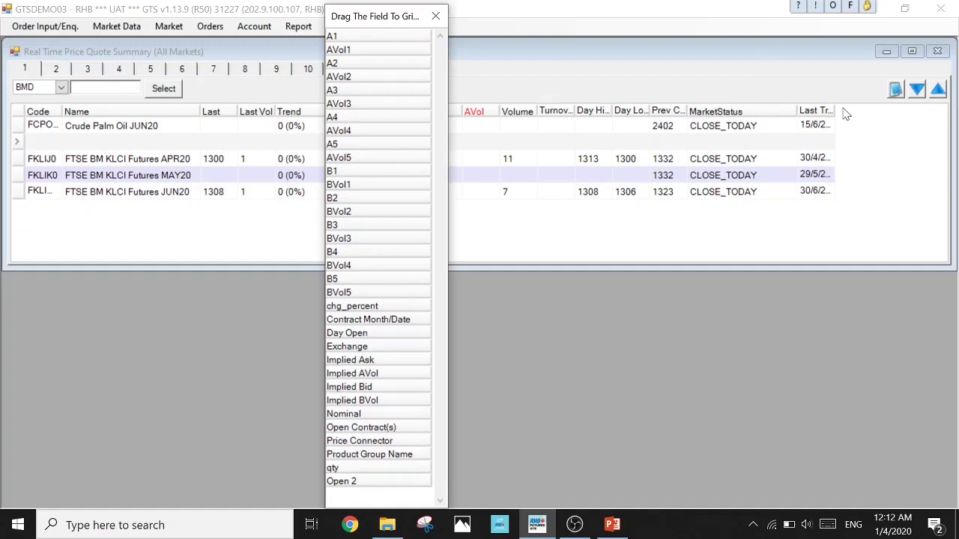
drag(832, 110, 915, 111)
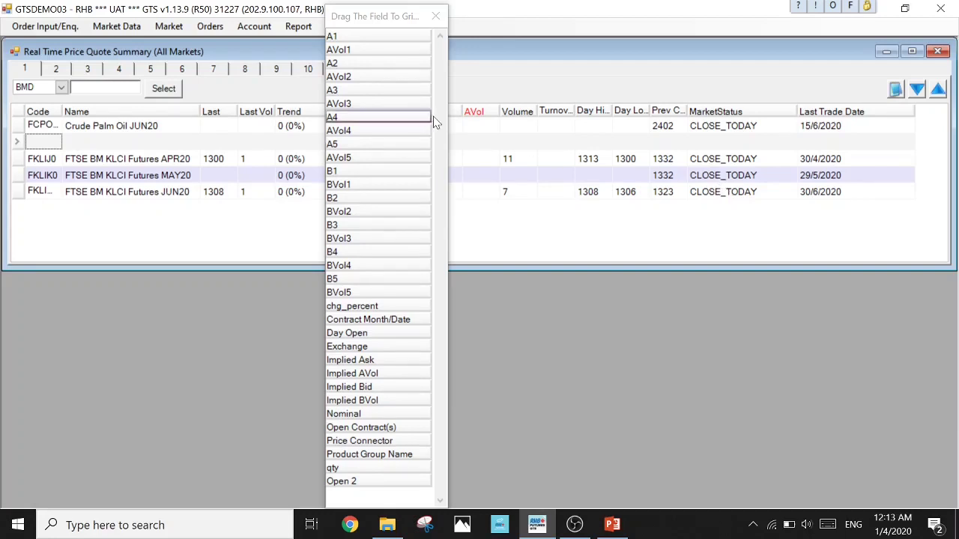
click(435, 16)
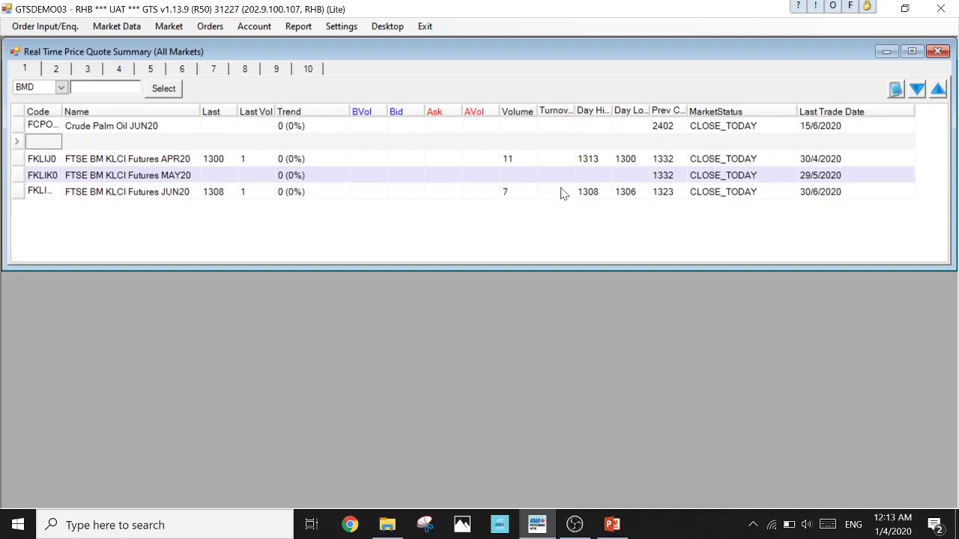
Remove the Turnover column from the quote summary by returning it to the list of available fields.
drag(575, 120, 587, 120)
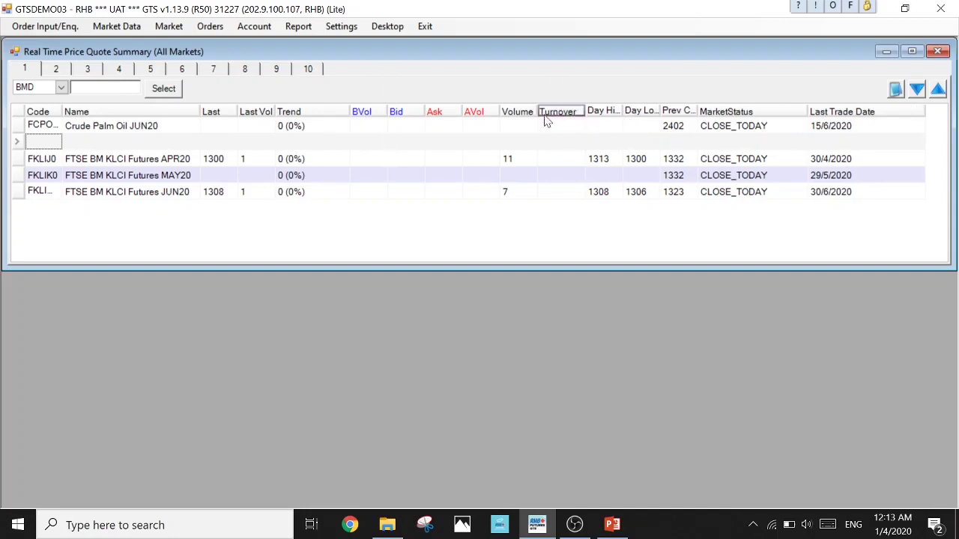
right_click(495, 114)
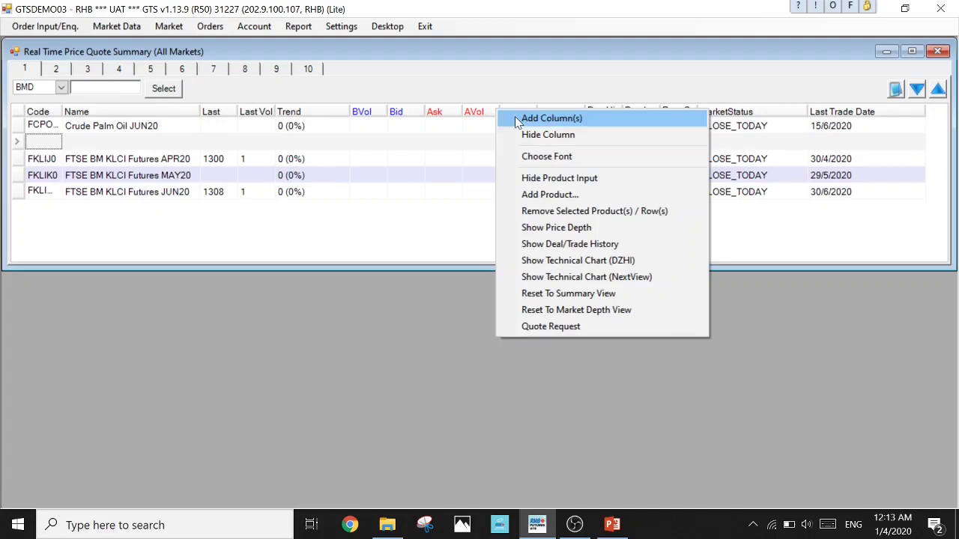
click(515, 117)
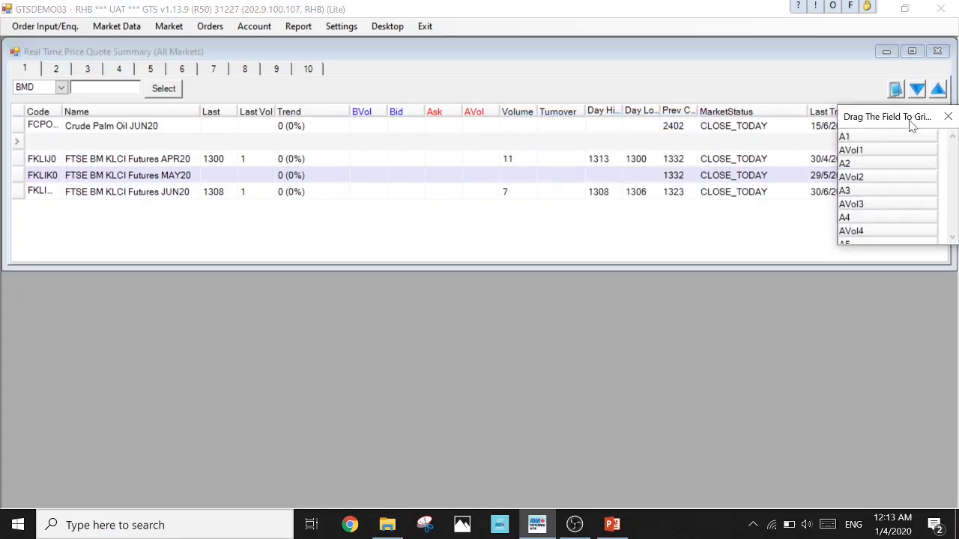
drag(912, 126, 303, 60)
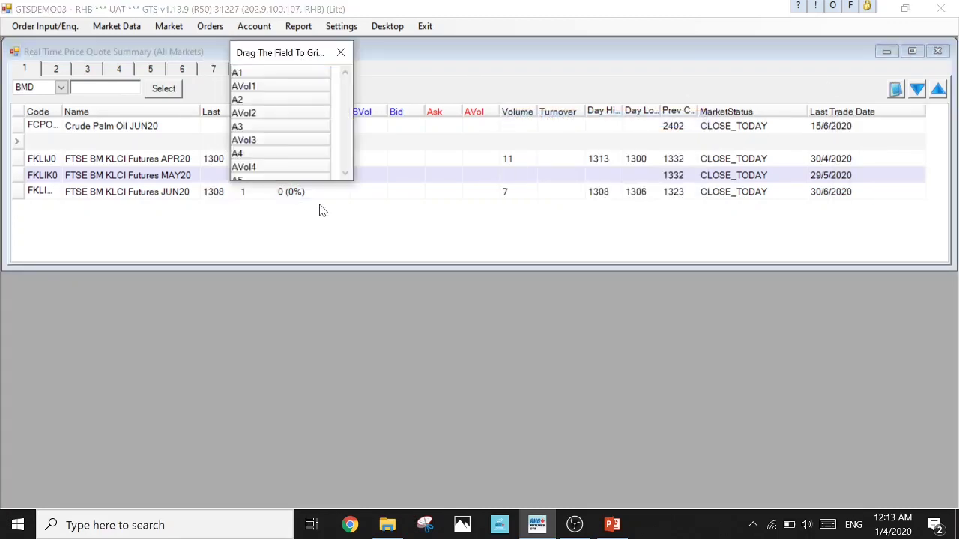
click(559, 113)
drag(558, 116, 274, 150)
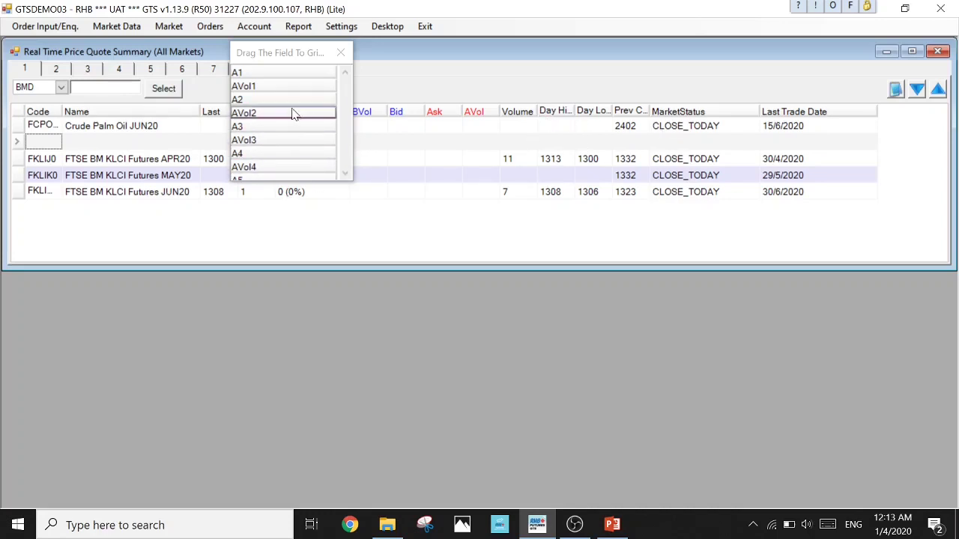
click(341, 53)
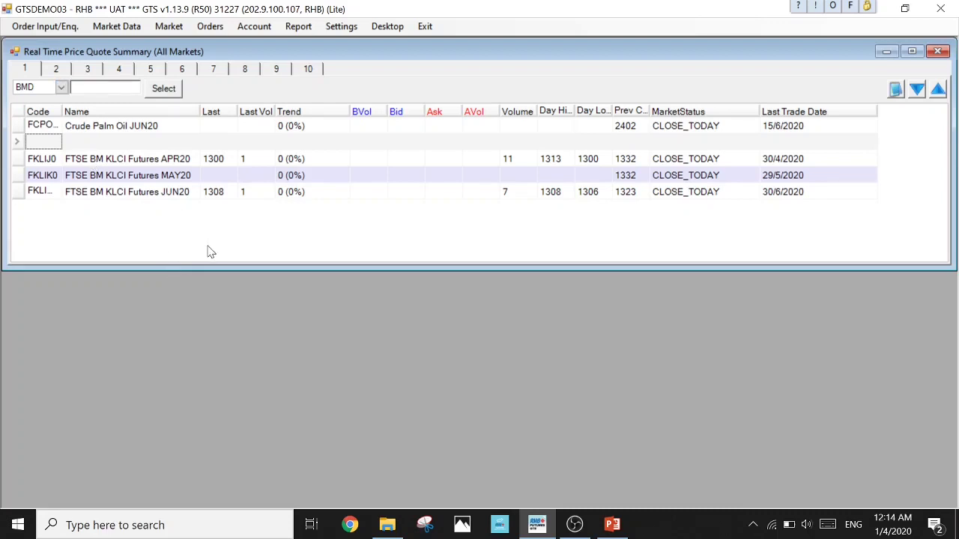
Rename the first two quote summary page headings as BMD and US Index.
click(57, 69)
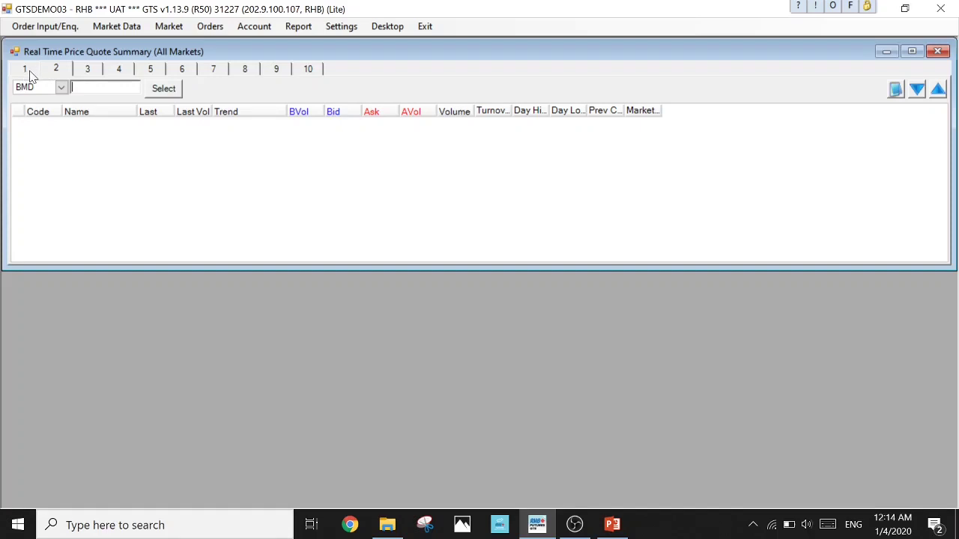
right_click(30, 76)
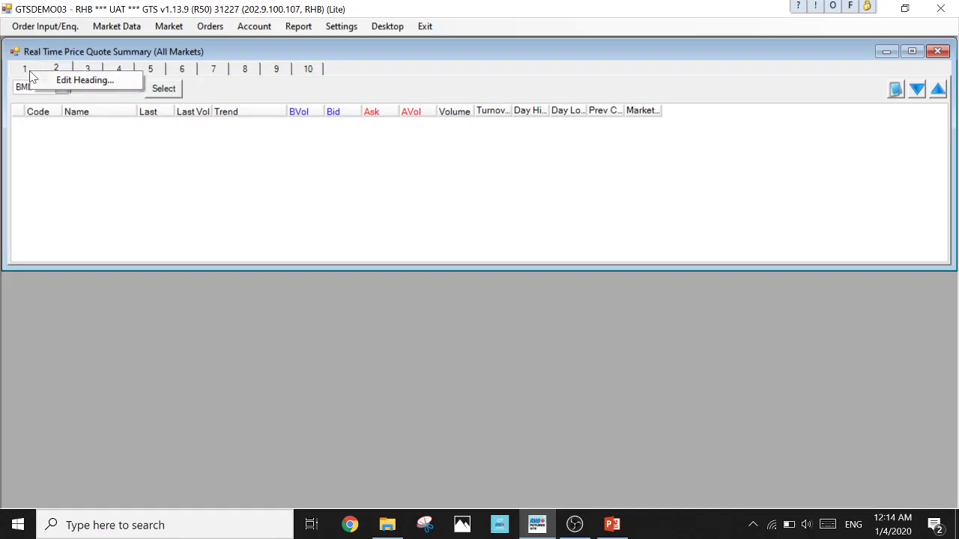
click(67, 80)
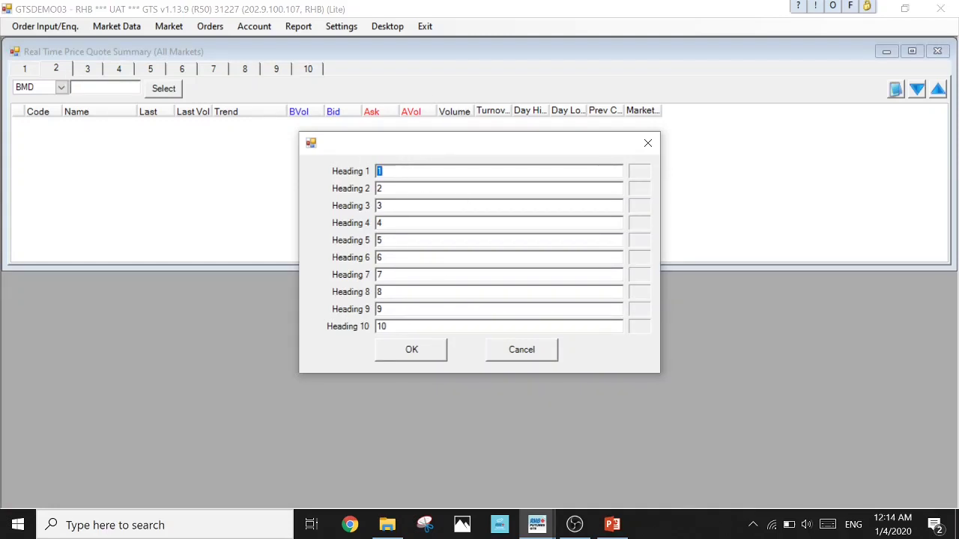
key(BackSpace)
text(BMD)
key(BackSpace)
text(US Ind)
key(BackSpace)
text(n)
click(391, 349)
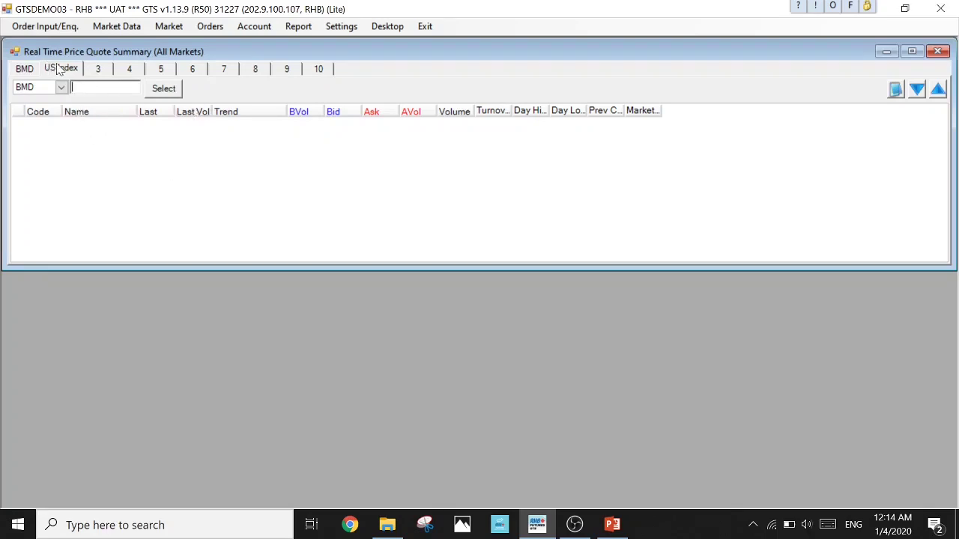
Add the CBOT E-mini Dow futures MINIDOW JUN20 and MINIDOW SEP20 to the US Index page.
click(170, 91)
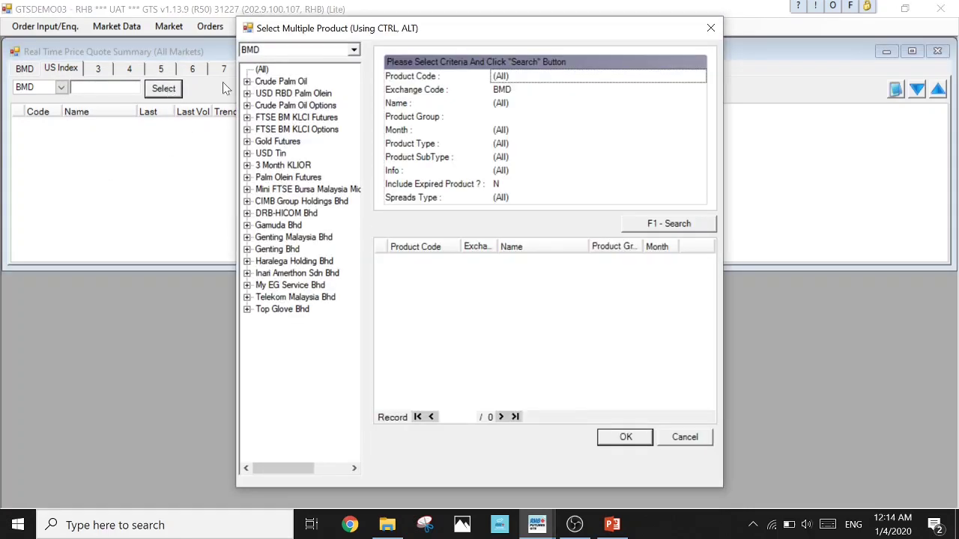
click(281, 50)
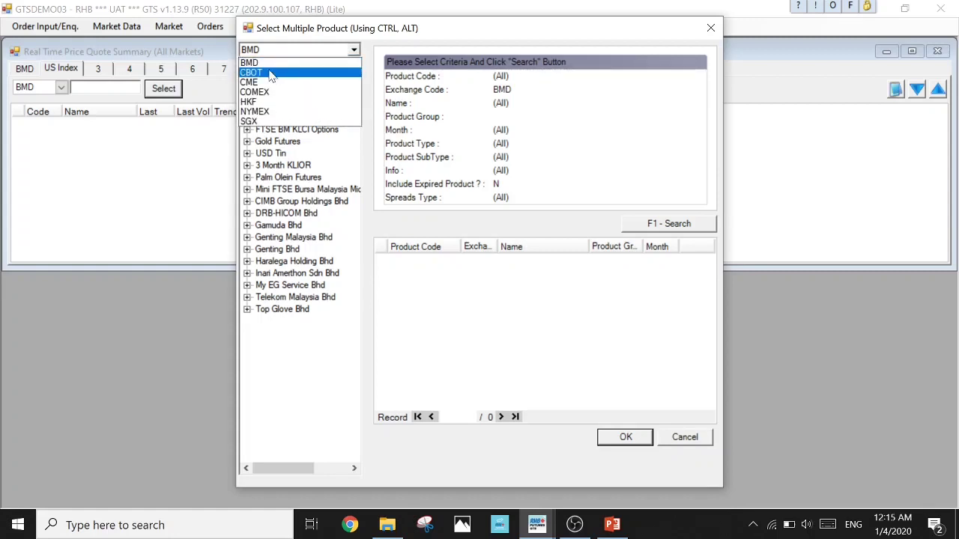
click(253, 72)
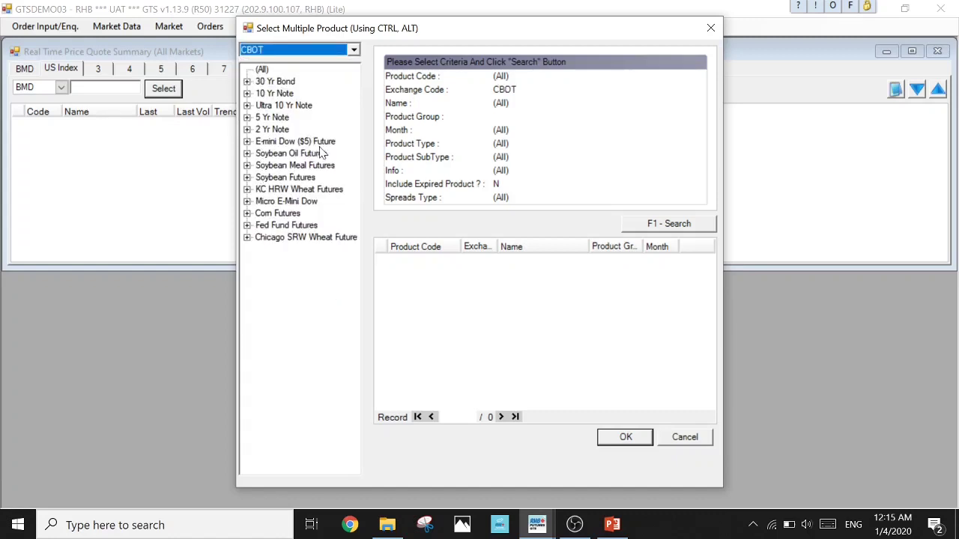
click(247, 141)
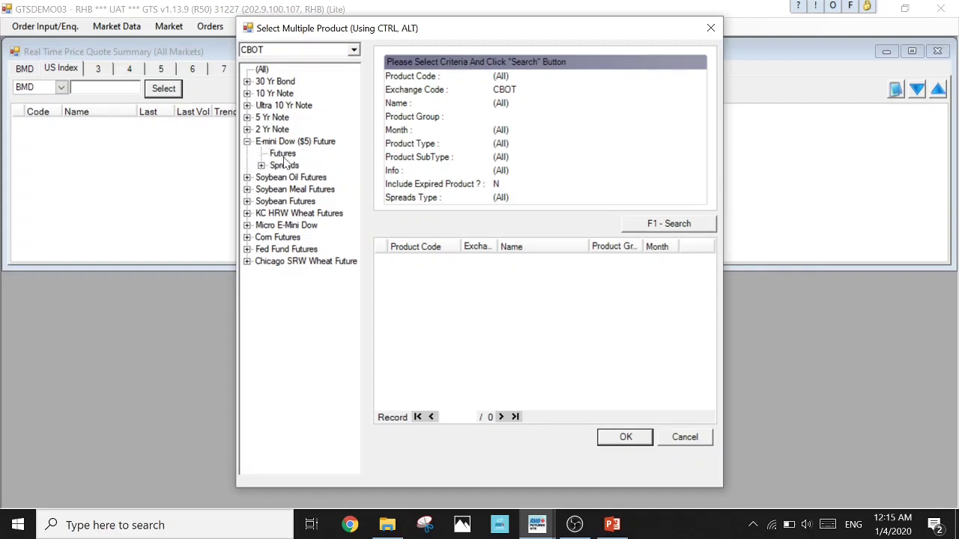
click(282, 153)
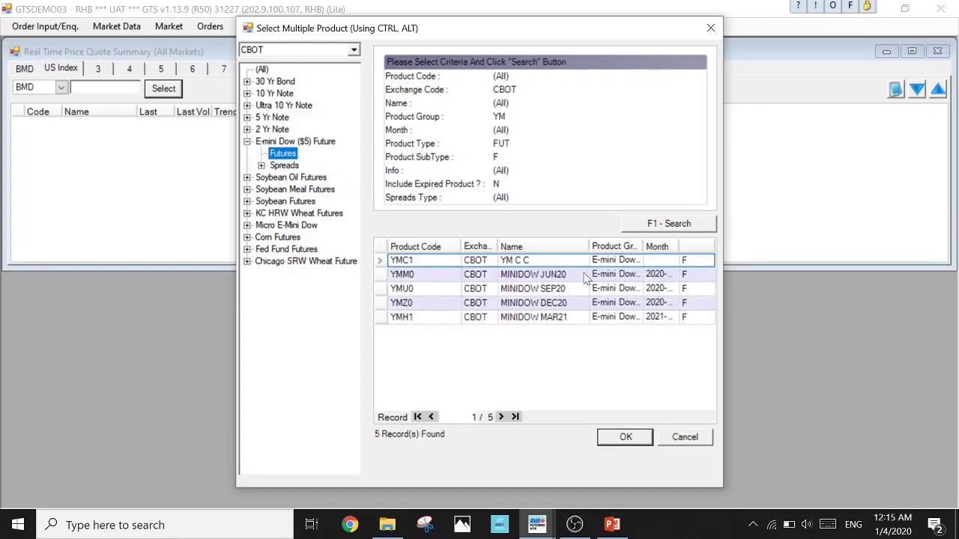
click(586, 276)
ctrl+click(583, 293)
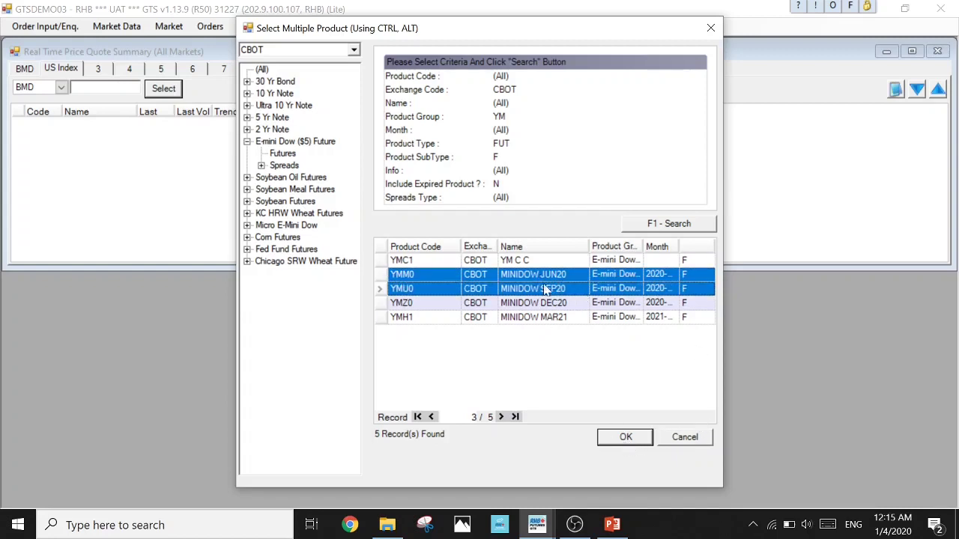
click(639, 439)
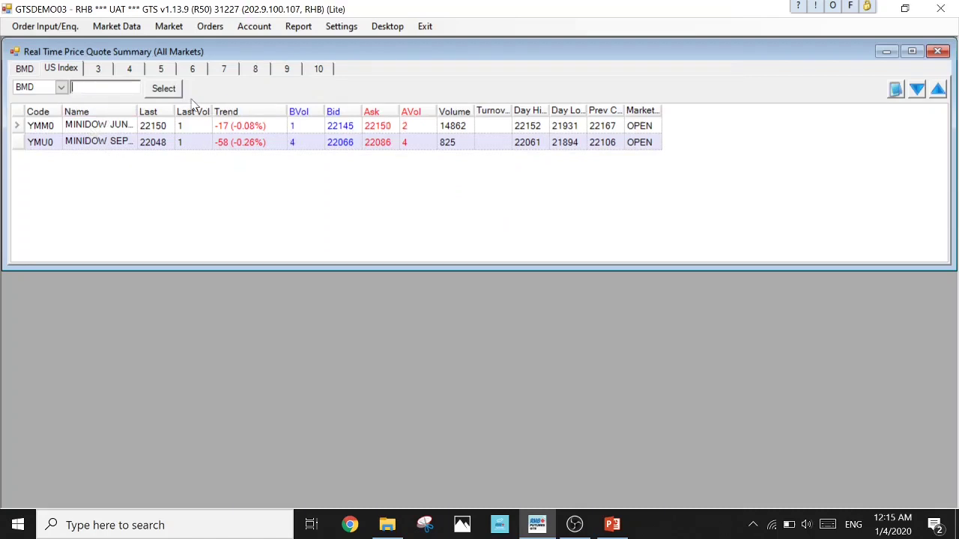
Add the CME E-mini S&P 500 futures MINI S&P JUN20 and MINI S&P SEP20 to the US Index page.
click(166, 89)
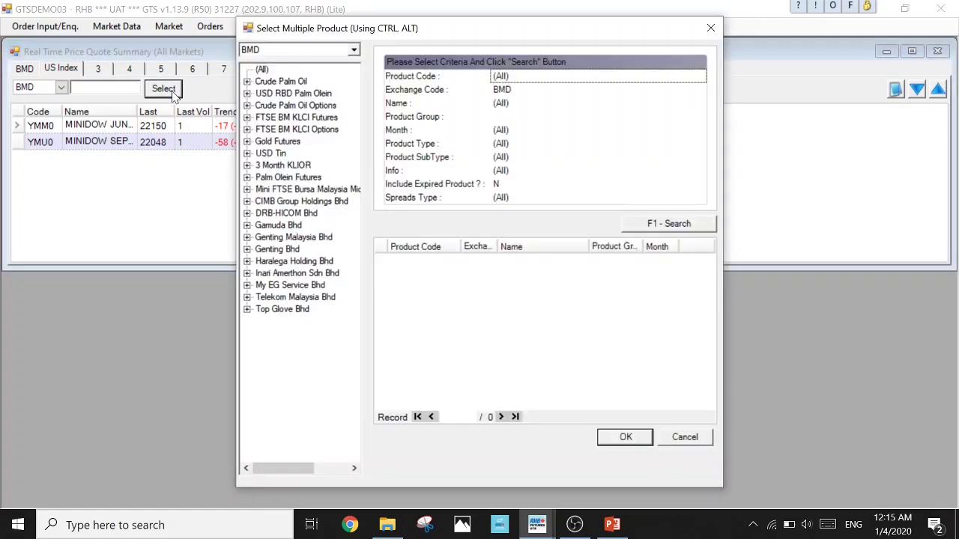
click(317, 49)
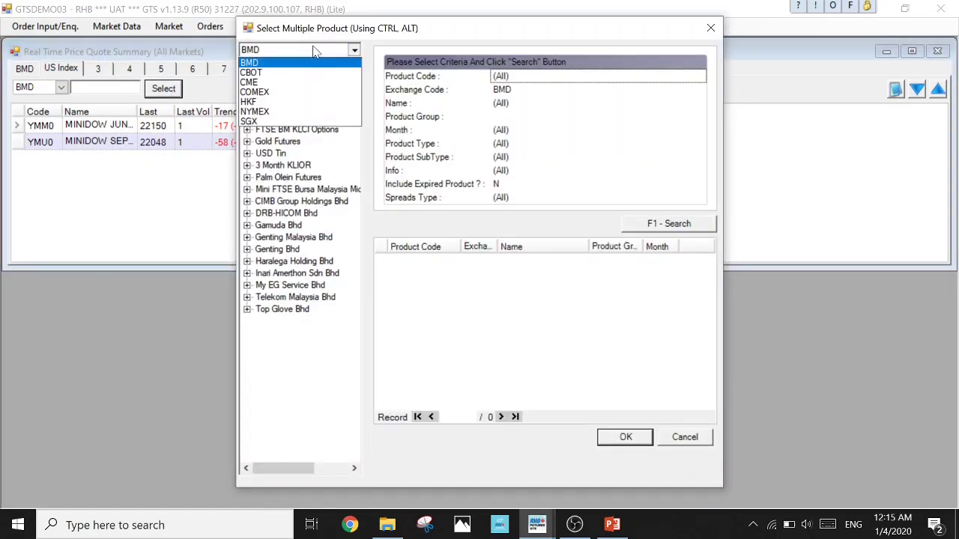
click(254, 82)
click(278, 49)
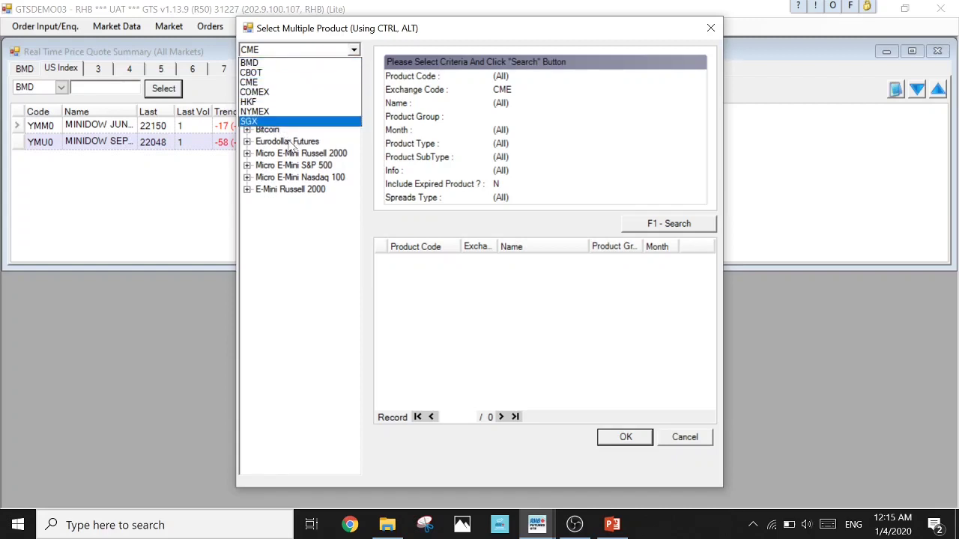
click(293, 244)
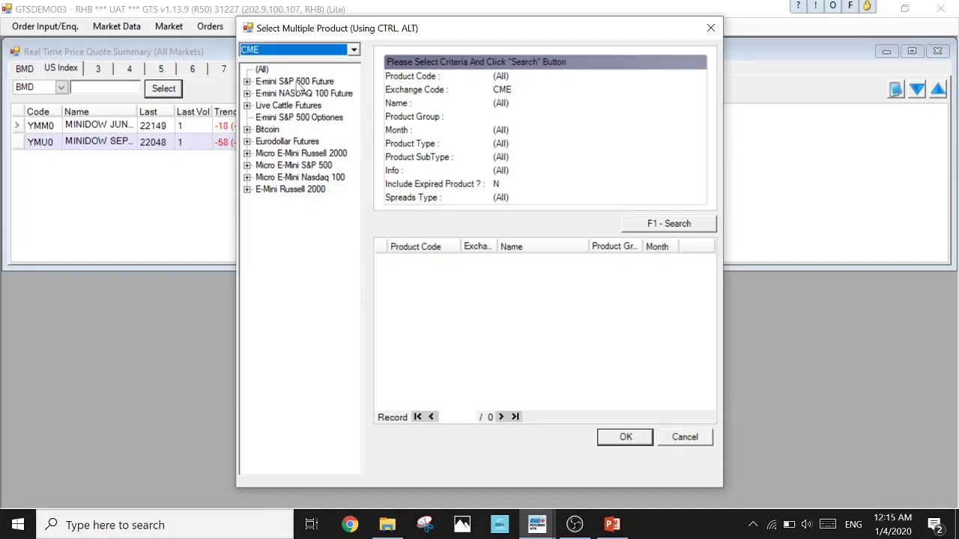
click(247, 82)
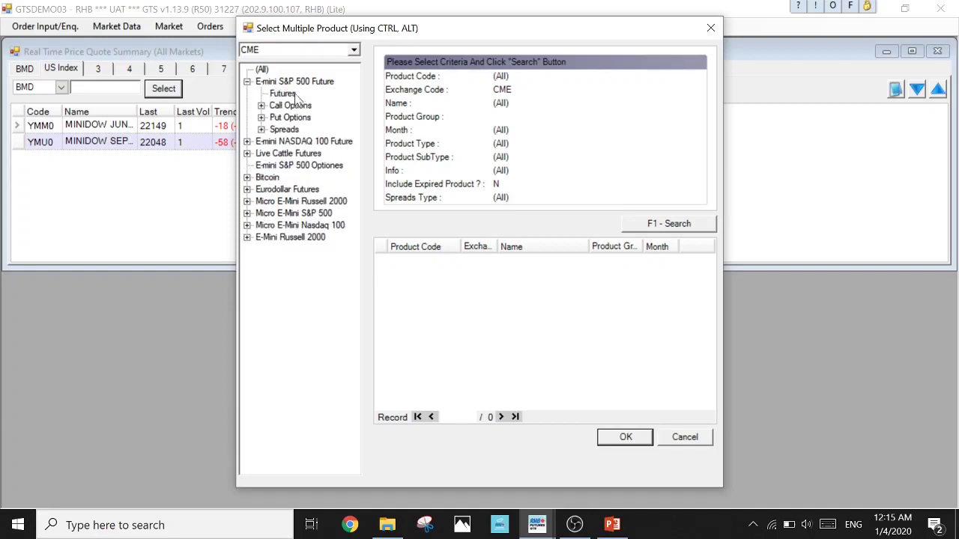
click(283, 94)
click(559, 277)
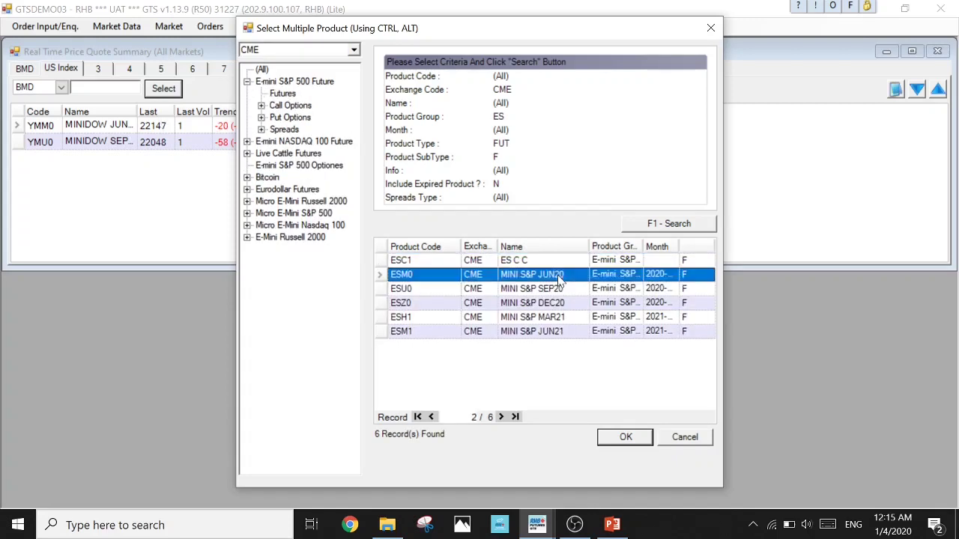
ctrl+click(558, 292)
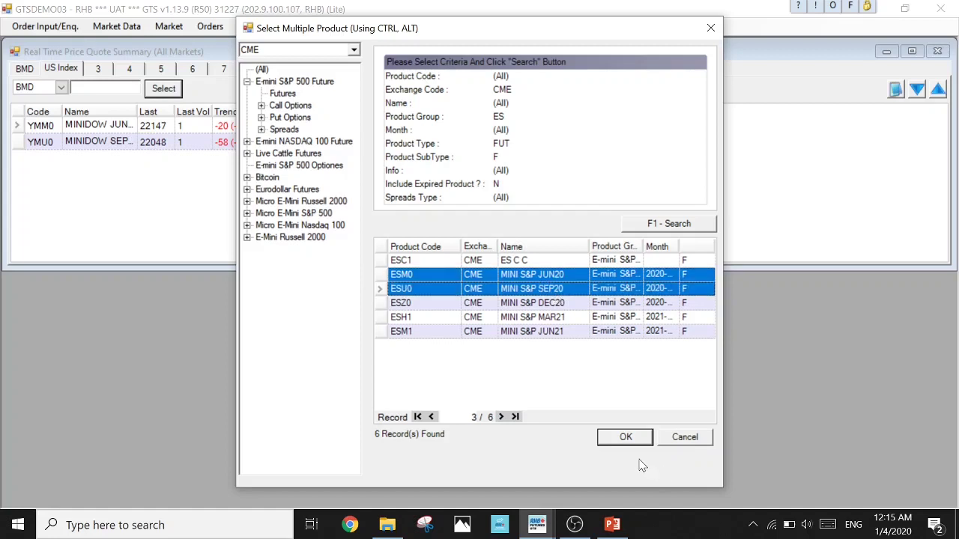
click(624, 437)
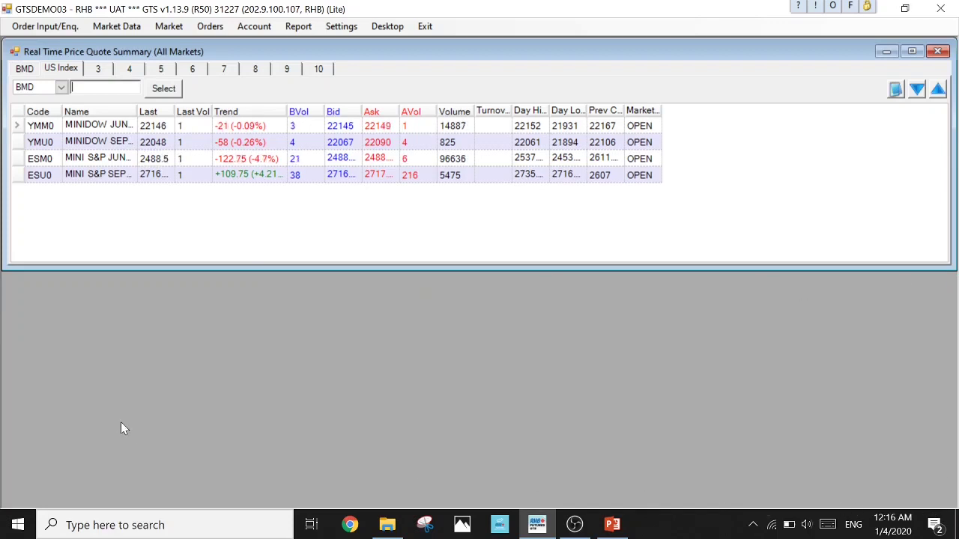
Open the Account Info window, place it over the lower part of the workspace and widen it to almost the full width.
click(264, 30)
click(271, 43)
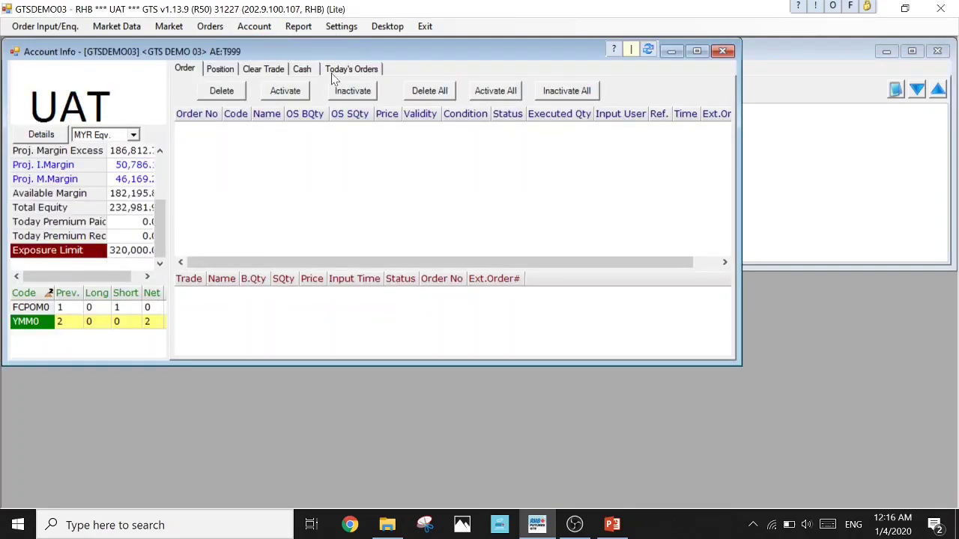
drag(305, 52, 304, 192)
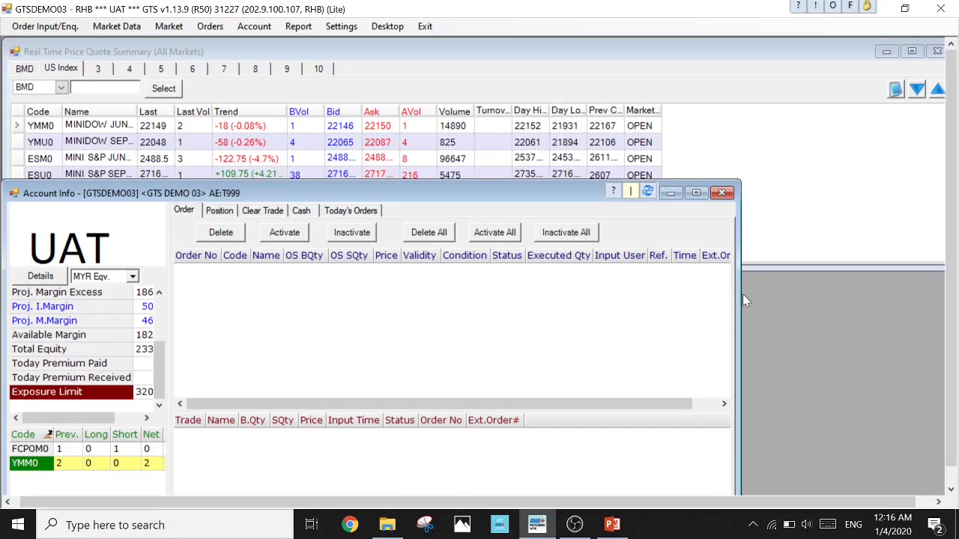
drag(743, 294, 938, 327)
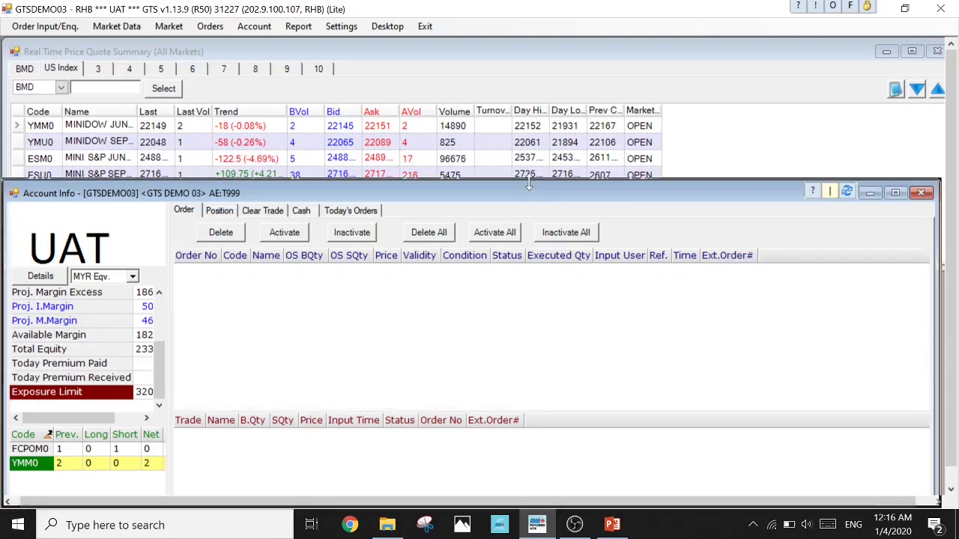
Enlarge the Account Info window upward and widen its balance pane to examine the full account figures, including Total Equity and I. Margin.
drag(528, 183, 521, 60)
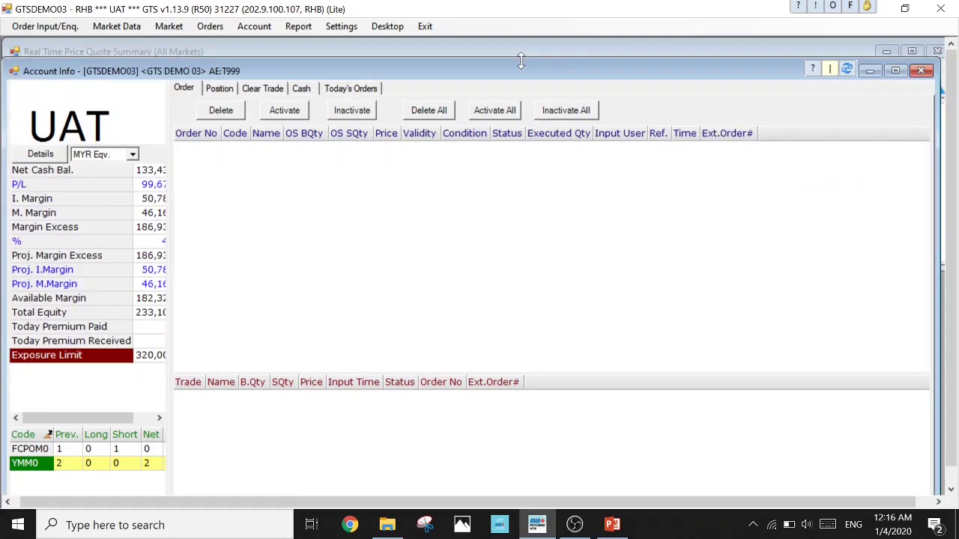
drag(170, 193, 301, 224)
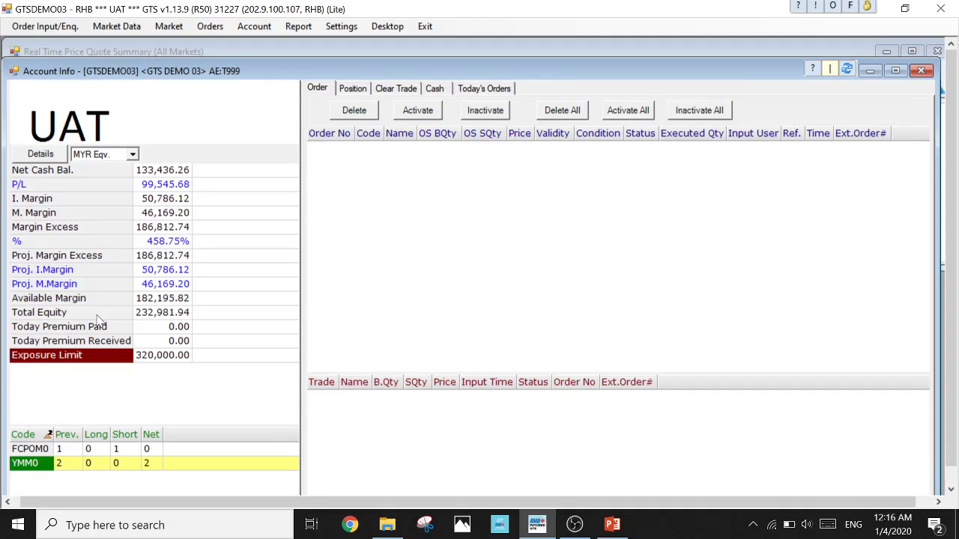
click(54, 314)
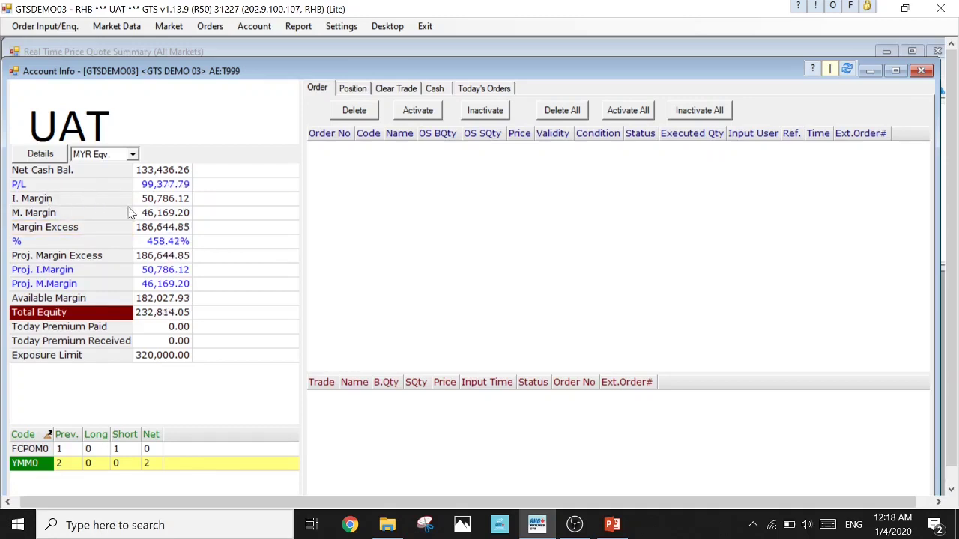
click(28, 200)
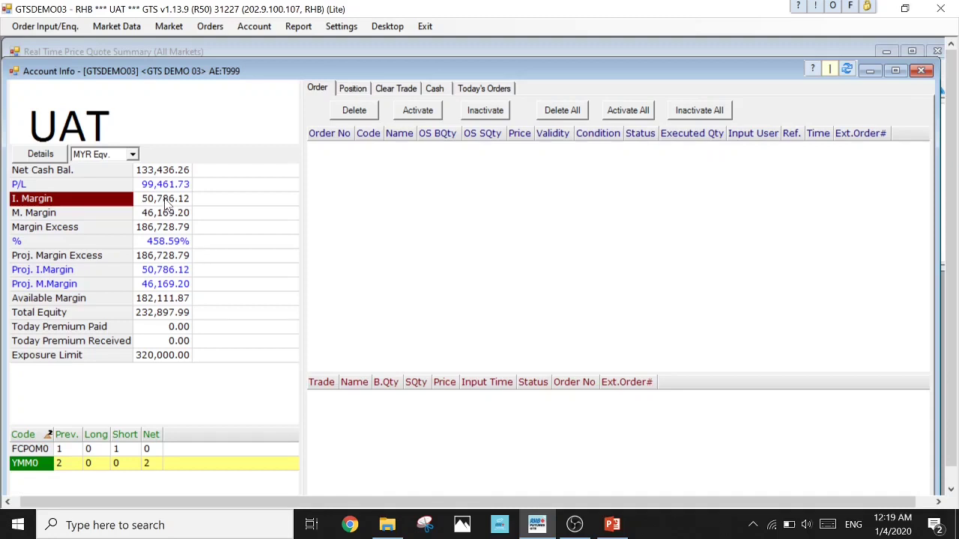
mouse_move(171, 247)
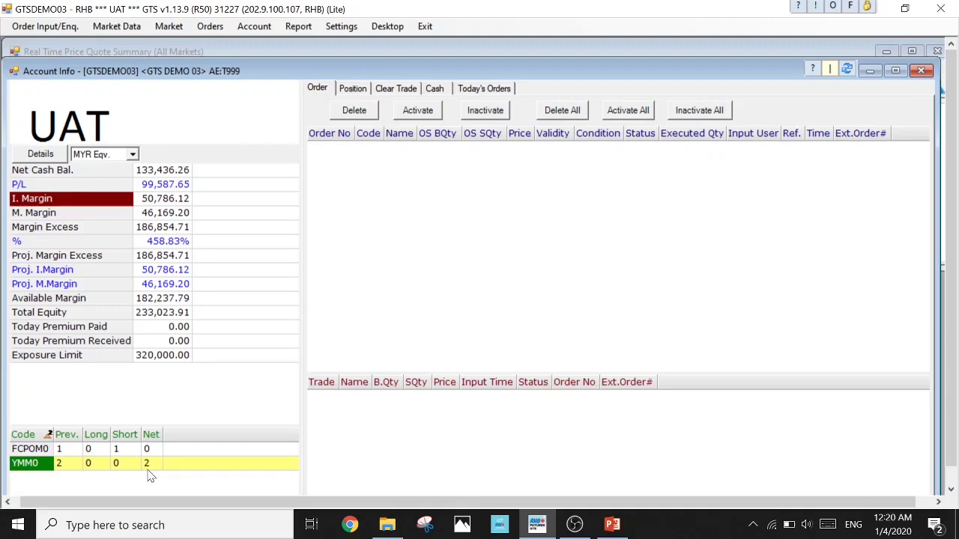
Reduce the Account Info window's height to uncover the quote rows above it, and display the account's positions.
drag(415, 61, 415, 228)
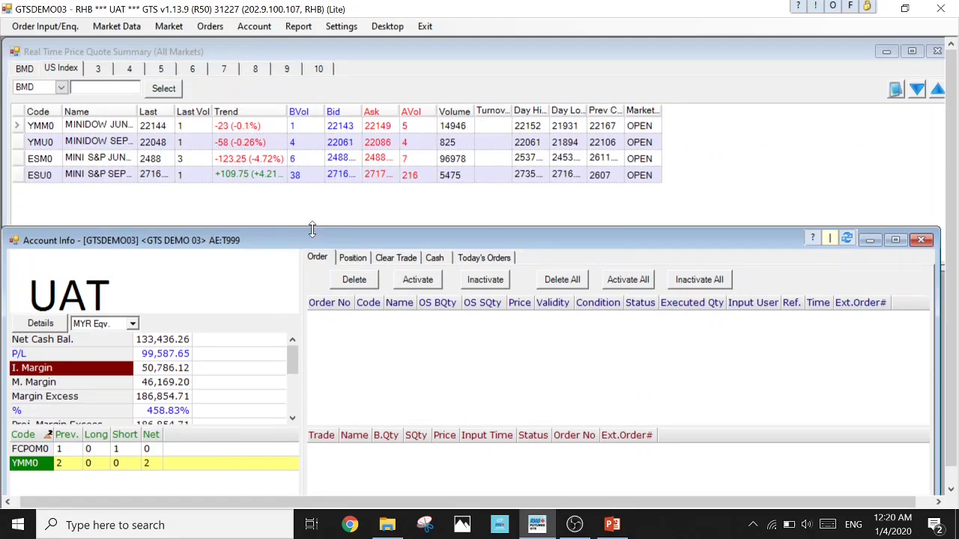
drag(310, 227, 312, 194)
click(352, 224)
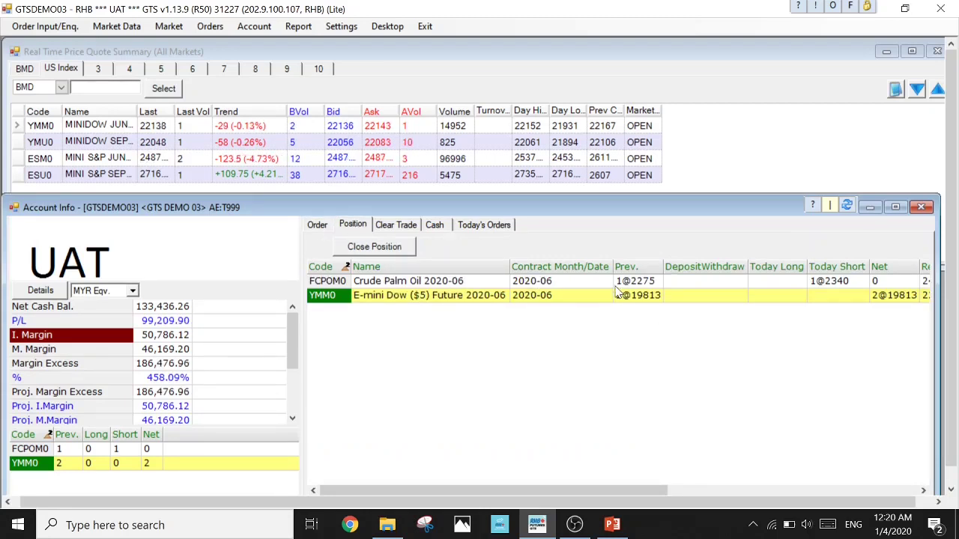
Display the account's orders in the Account Info window and enlarge the window upward, leaving only the first quote row uncovered.
drag(577, 487, 534, 462)
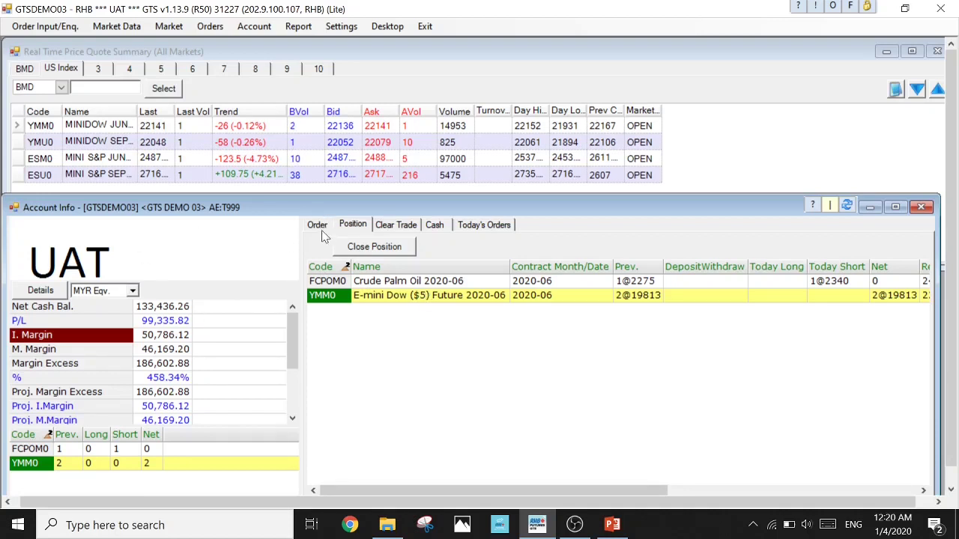
click(319, 228)
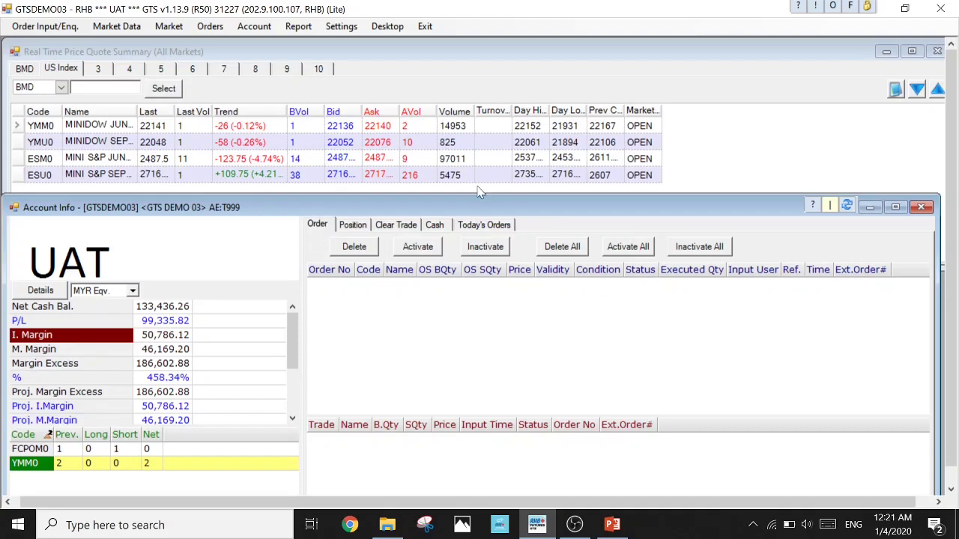
drag(479, 194, 479, 137)
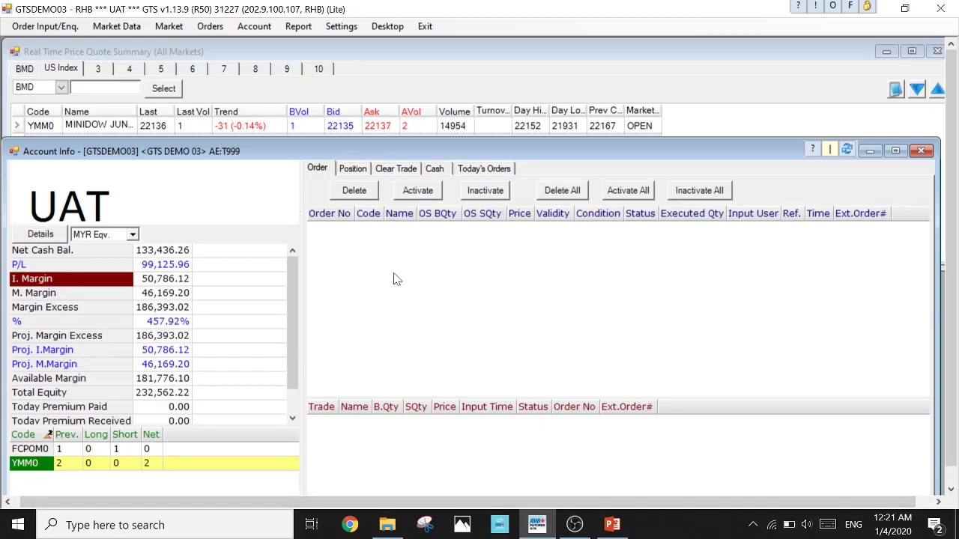
Place a buy order for 1 lot of the YMM0 E-mini Dow ($5) Future 2020-06 at 22117, valid today.
double_click(158, 126)
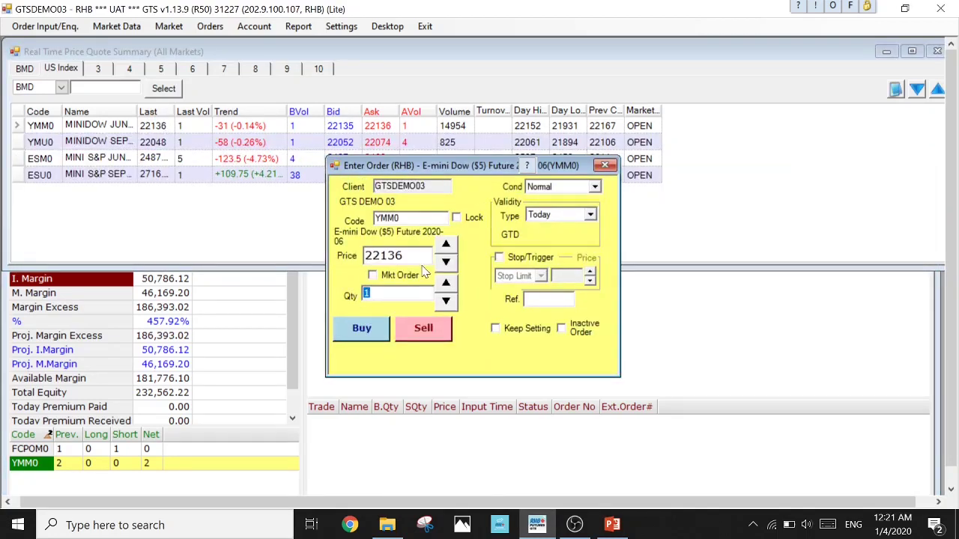
click(446, 262)
click(446, 263)
click(446, 263)
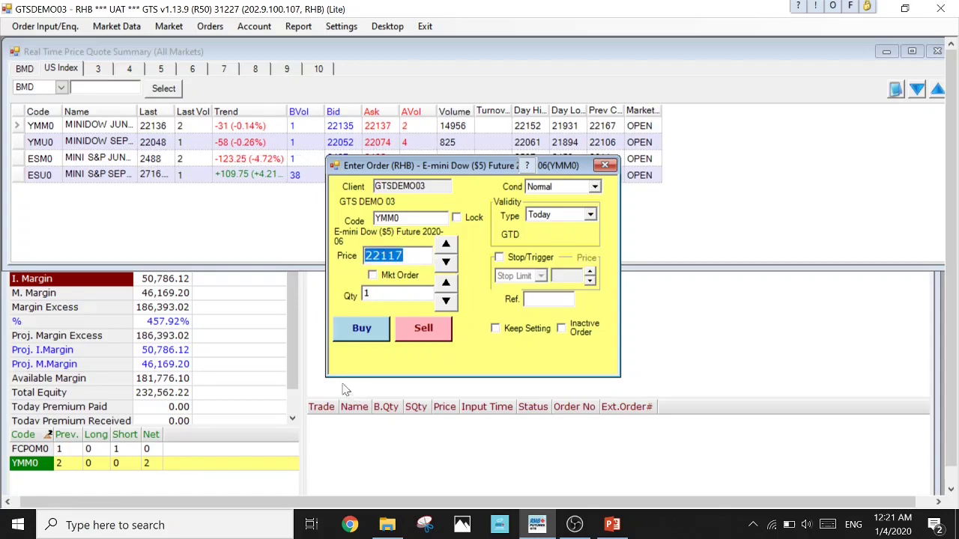
click(362, 334)
click(460, 323)
click(509, 324)
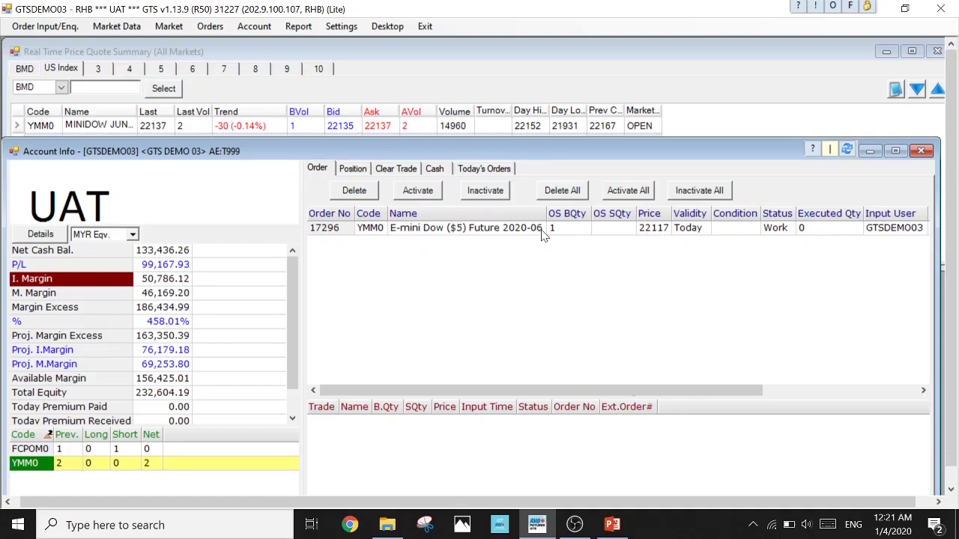
Change the working YMM0 buy order's price to 22147, keeping quantity 1, and confirm the change.
right_click(450, 238)
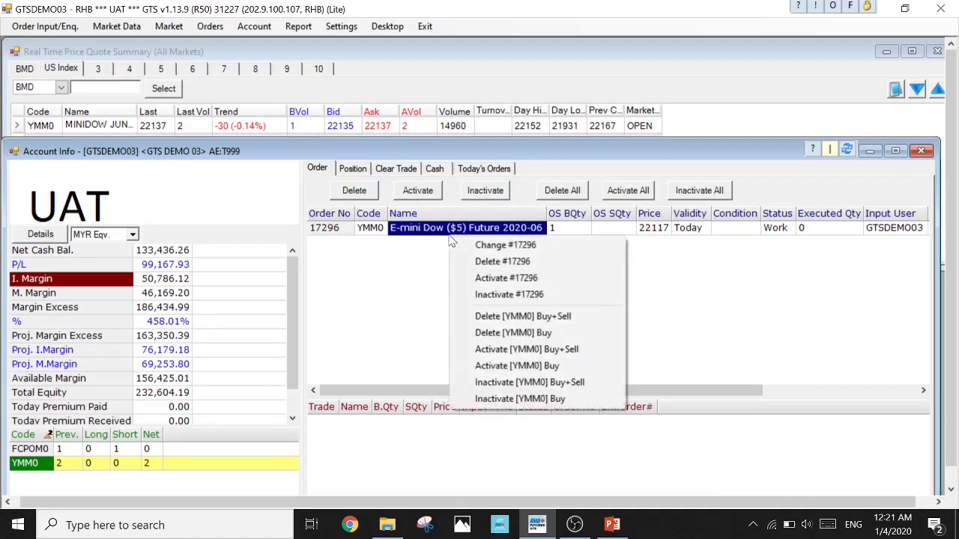
click(473, 241)
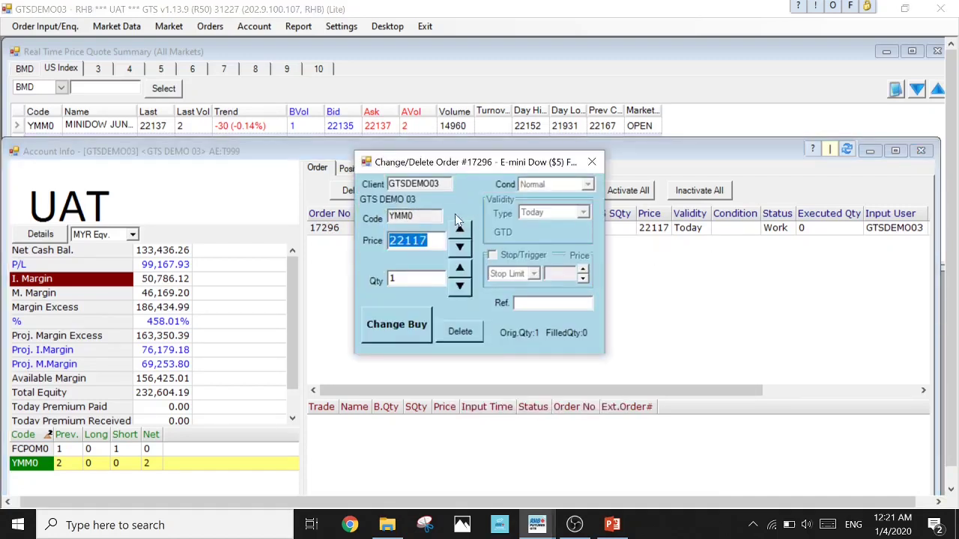
click(460, 230)
click(460, 229)
click(460, 229)
click(460, 230)
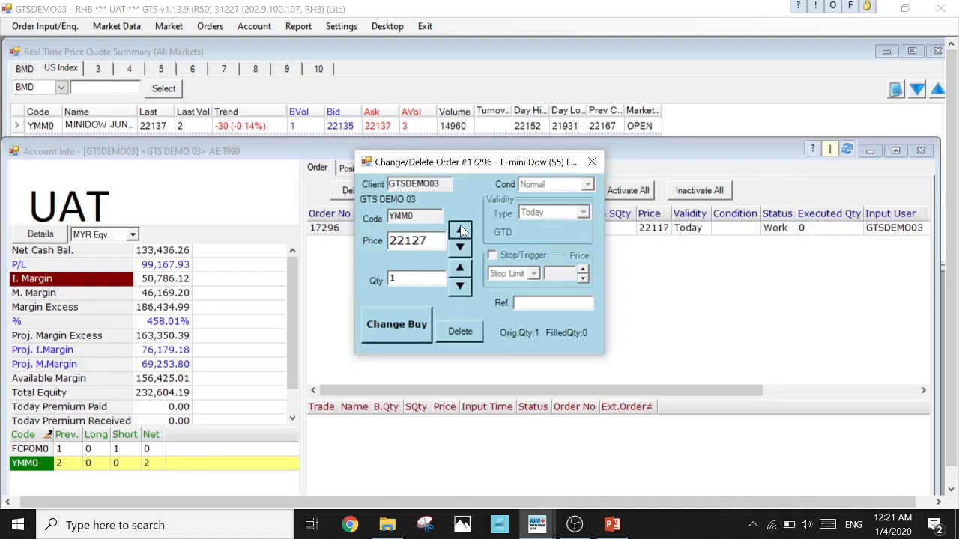
click(460, 229)
click(460, 230)
click(459, 230)
click(460, 229)
click(460, 229)
click(460, 229)
click(460, 229)
click(460, 229)
click(404, 321)
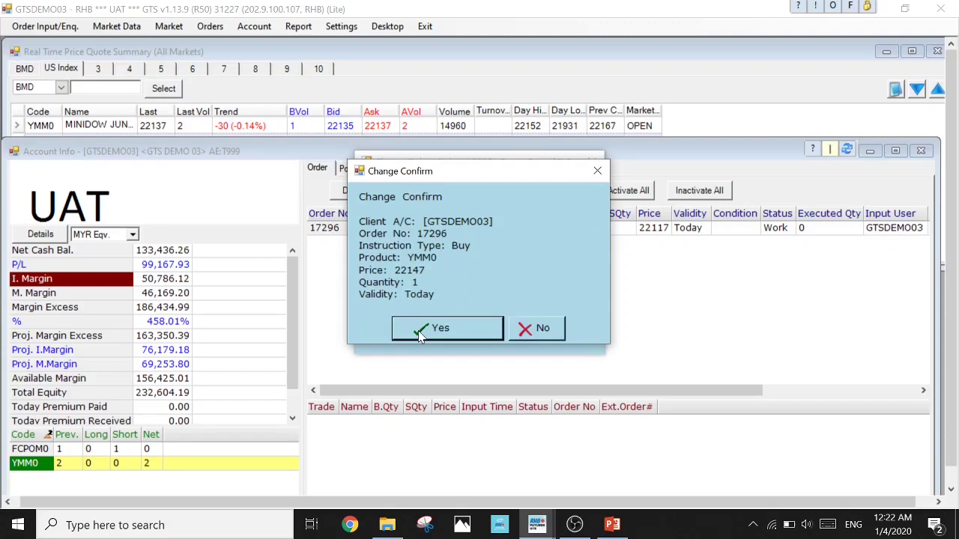
click(418, 330)
click(483, 328)
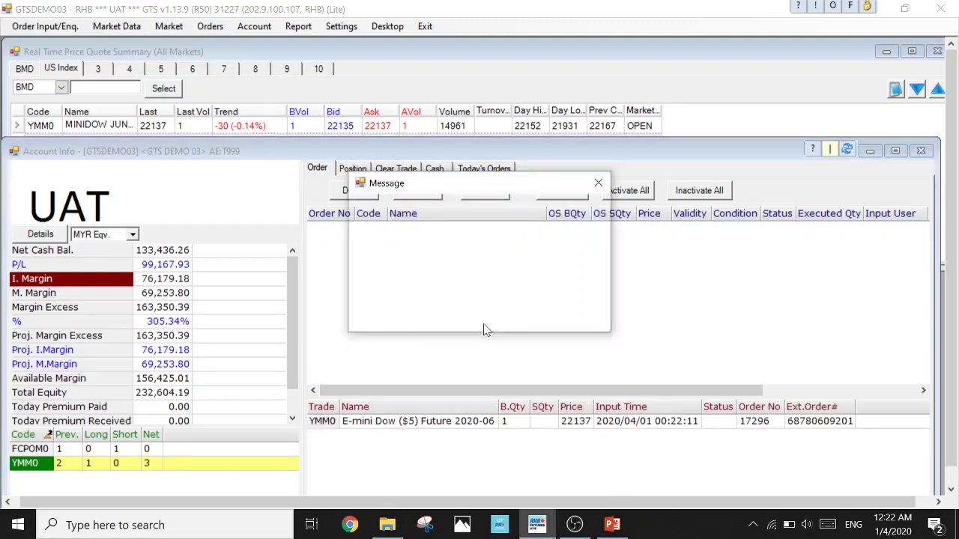
click(483, 324)
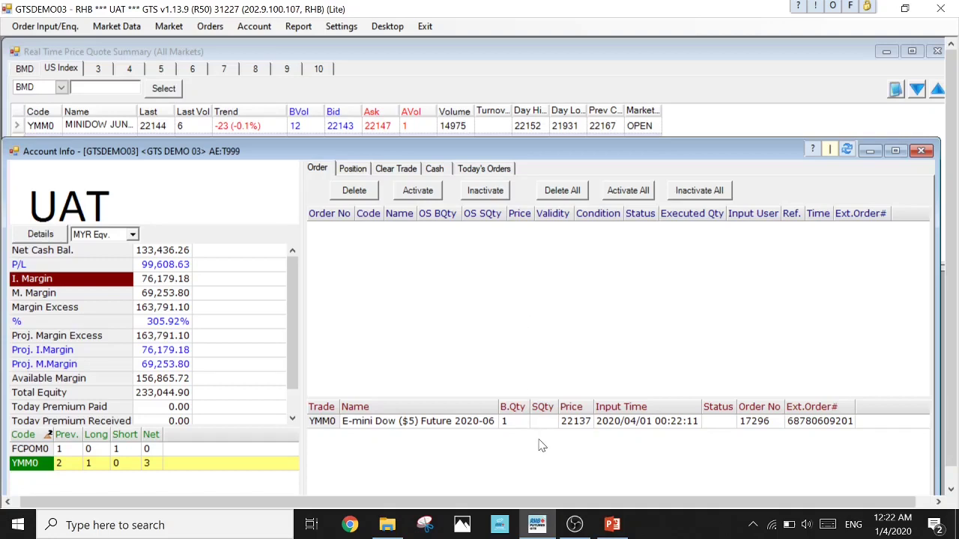
Reduce the Account Info window's height to uncover the quotes, and save the desktop settings under the profile code DEMO 4.
drag(502, 137, 522, 273)
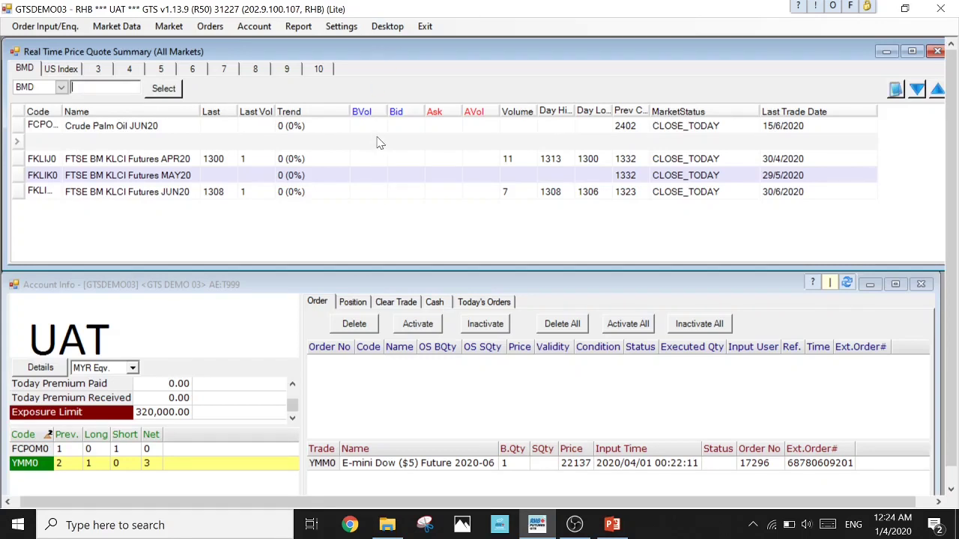
click(387, 27)
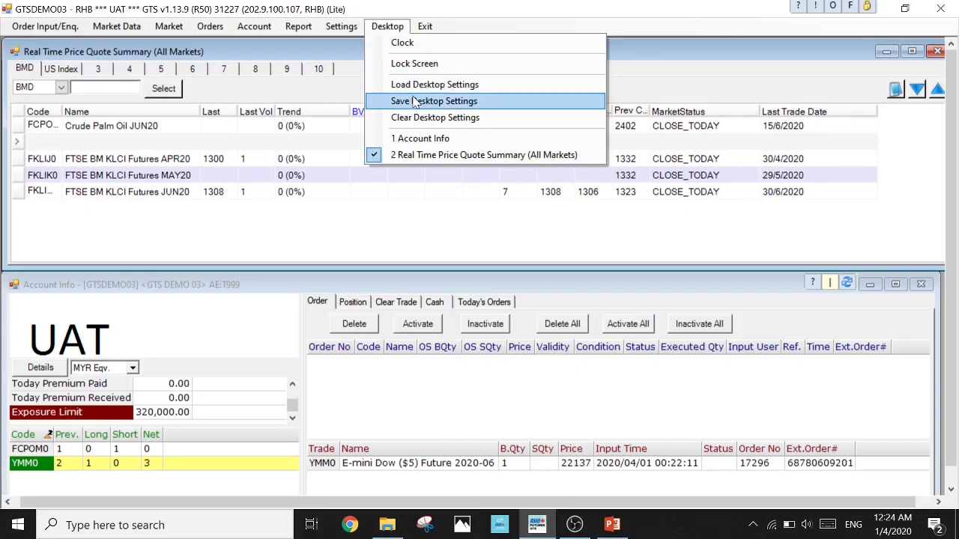
click(415, 102)
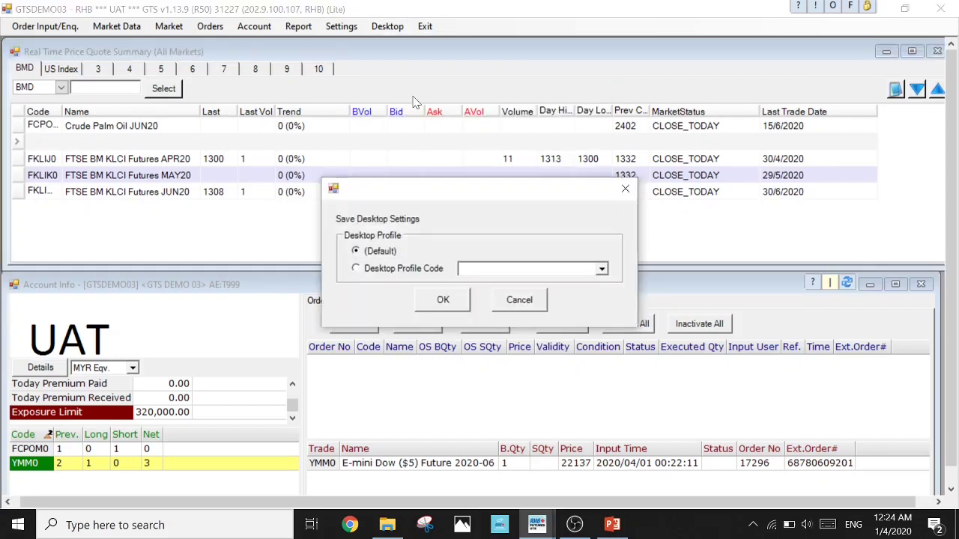
click(355, 268)
text(DEMO 4)
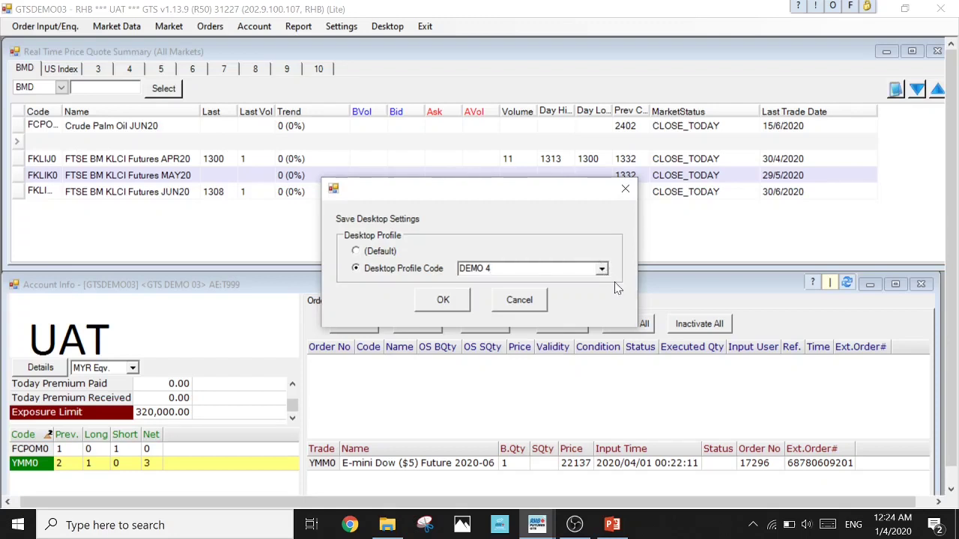
click(453, 302)
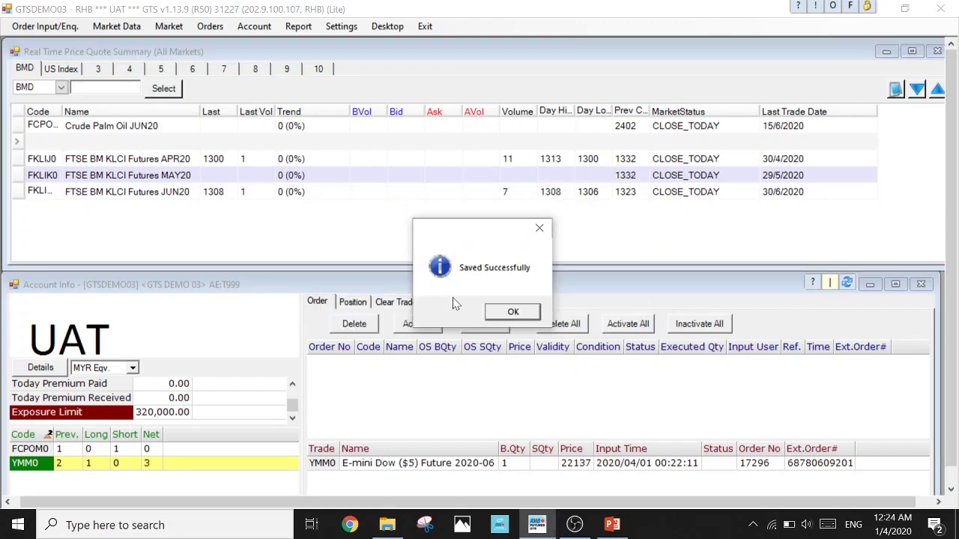
click(514, 312)
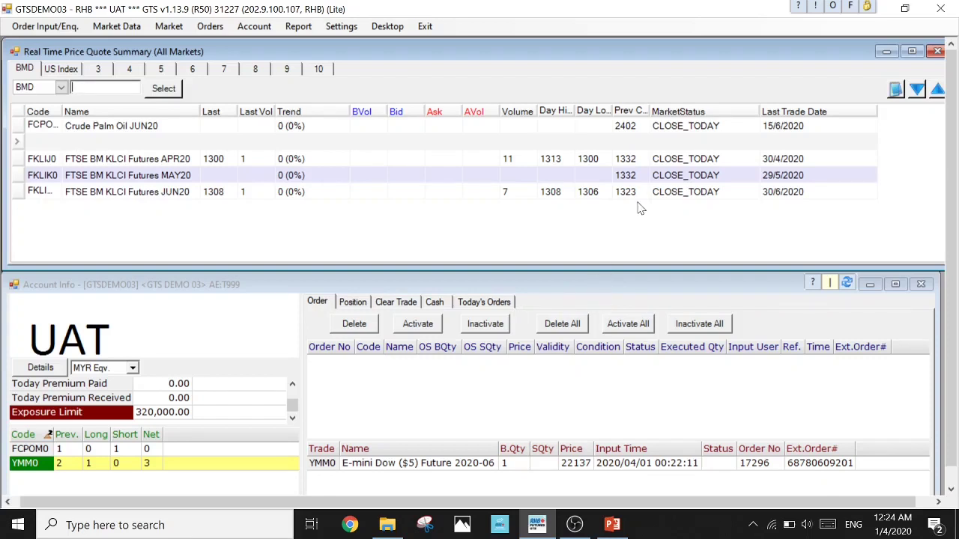
Close the Real Time Price Quote Summary window and restore the layout by loading the DEMO 4 desktop profile.
click(937, 52)
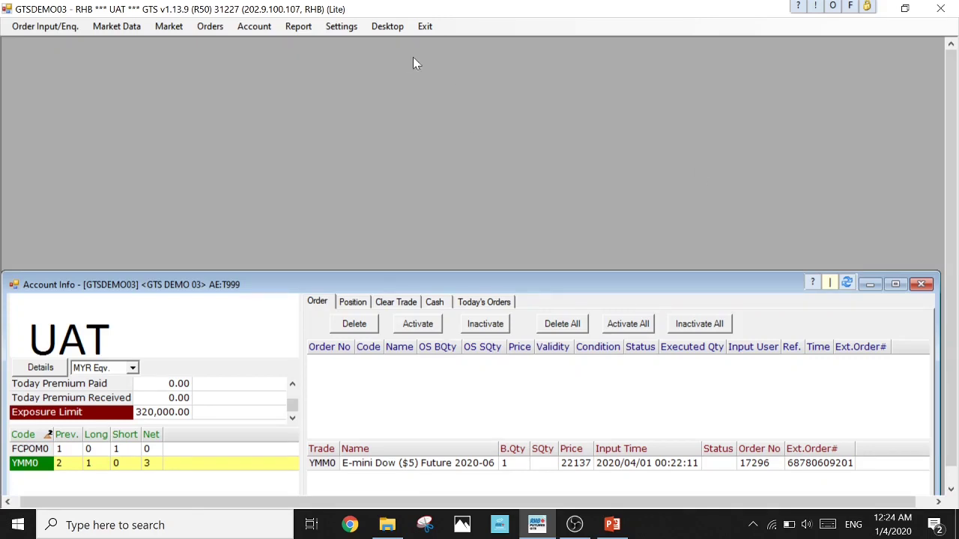
click(380, 28)
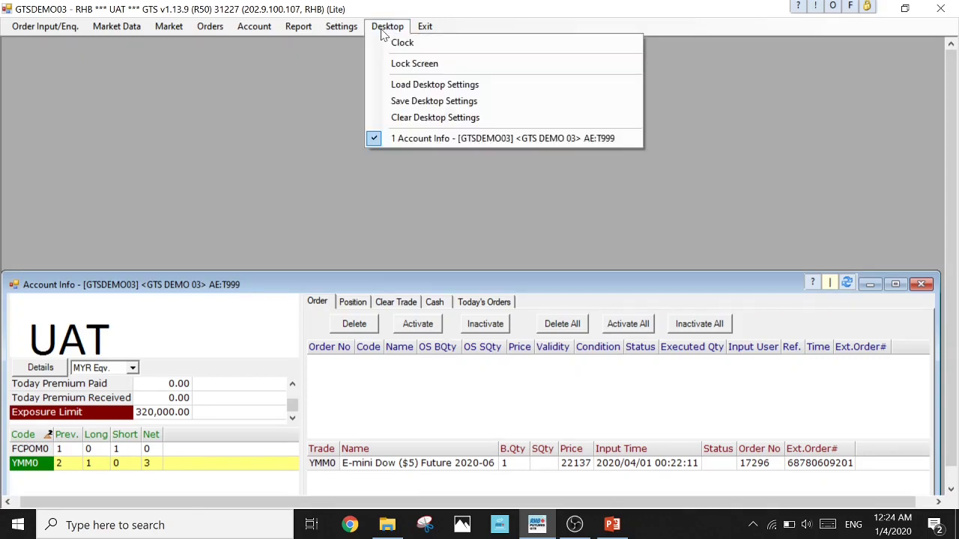
click(400, 85)
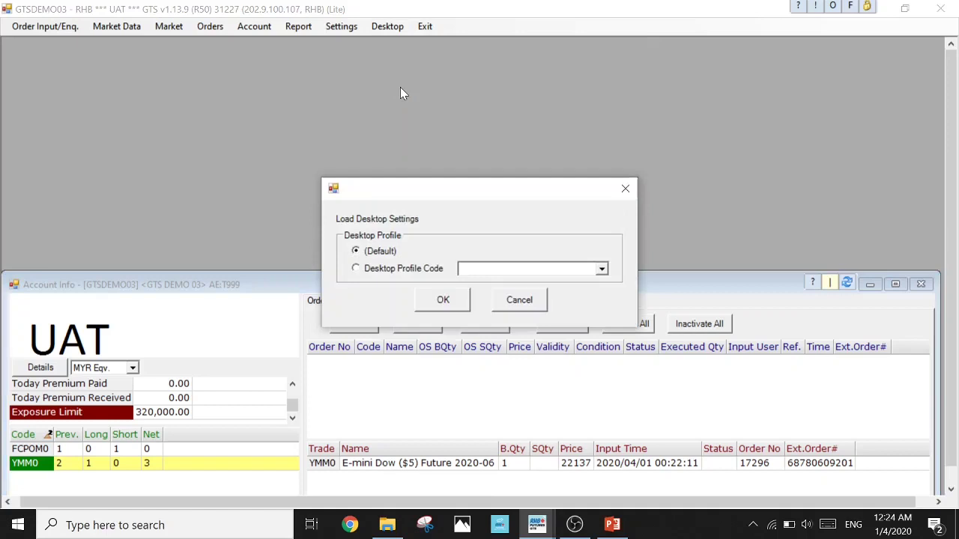
click(357, 269)
click(496, 271)
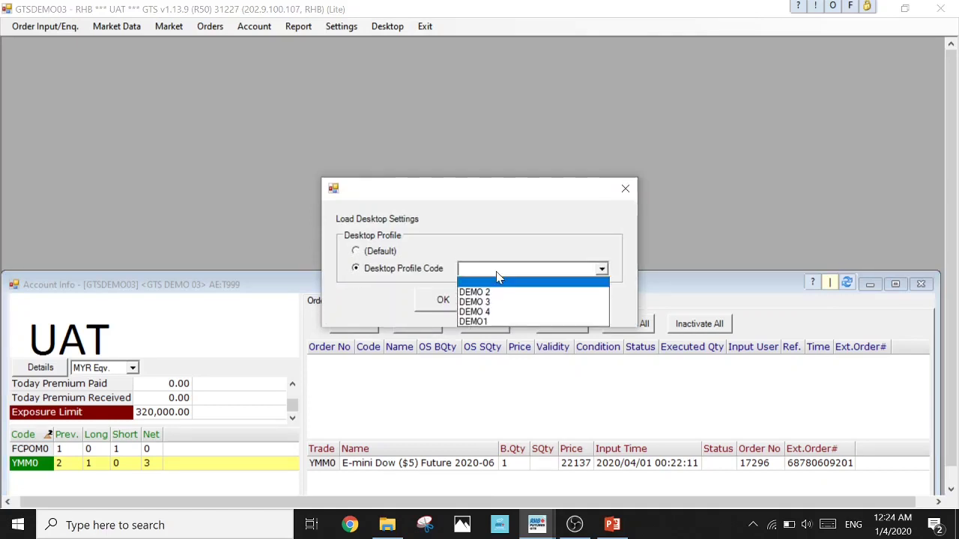
click(509, 313)
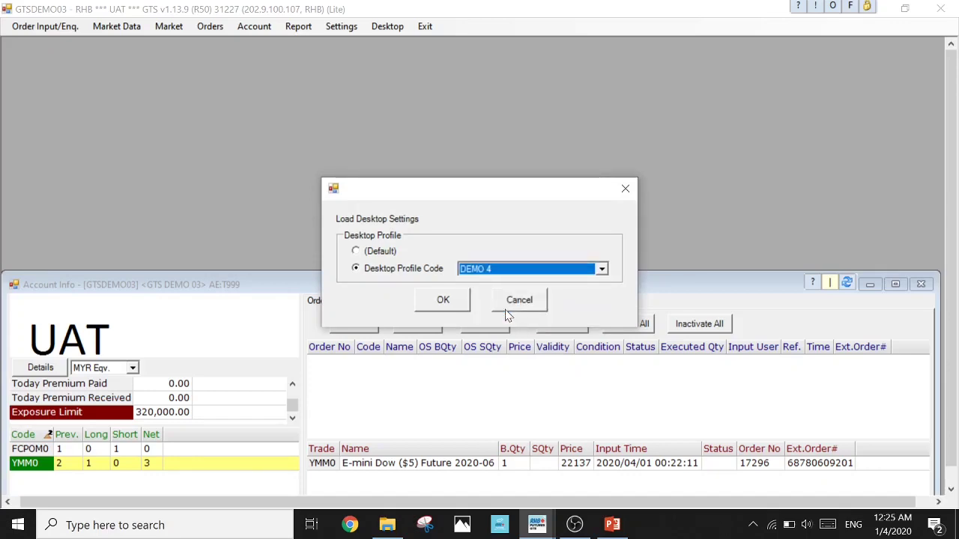
click(441, 301)
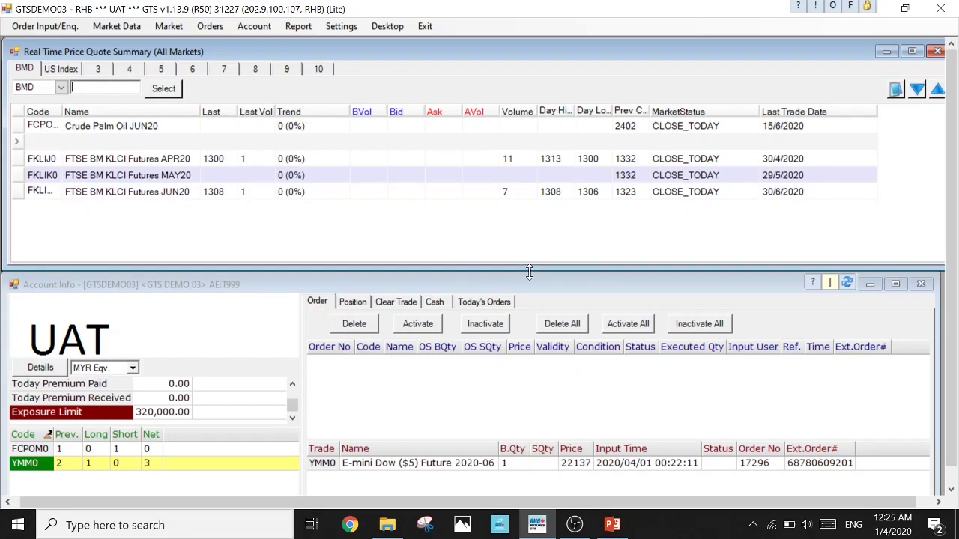
Shorten the quote summary window slightly and make Account Info the active window.
drag(529, 270, 530, 266)
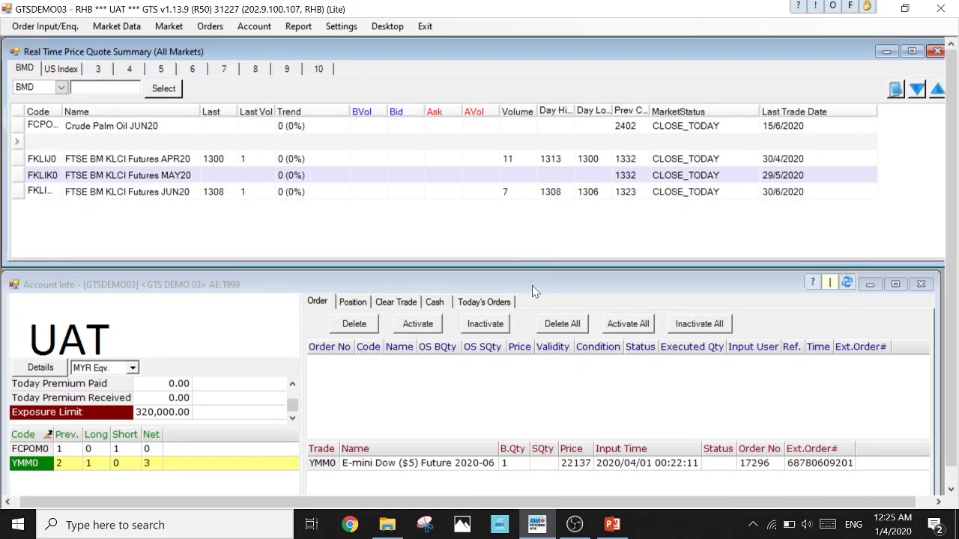
click(534, 291)
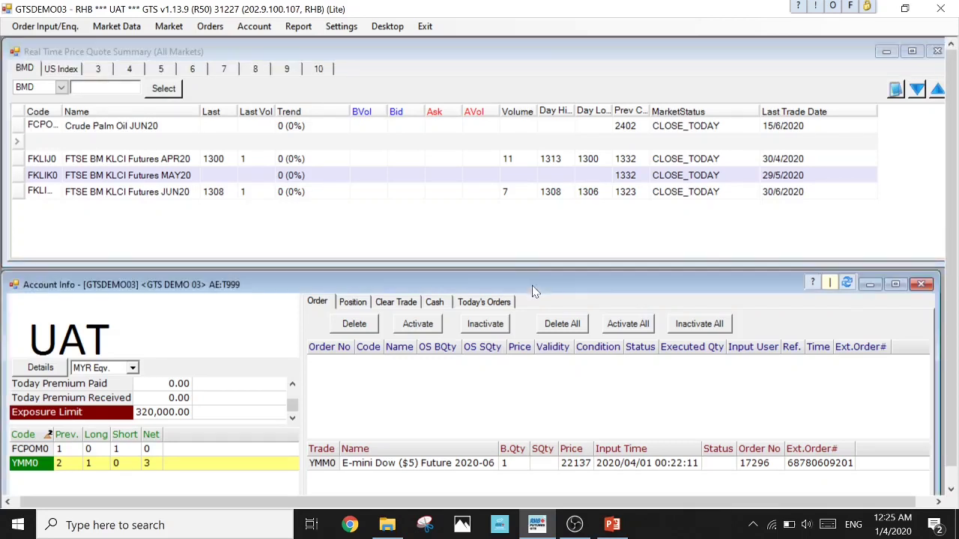